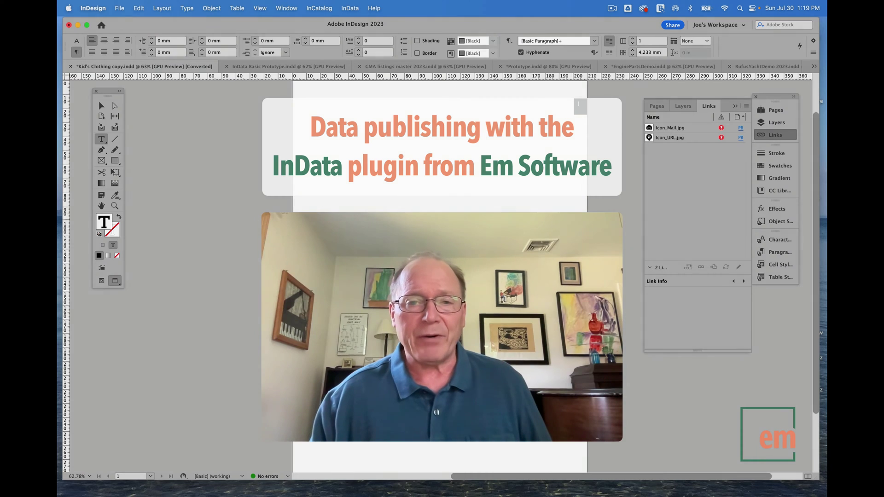
Build the kids clothing pages by importing kid's clothing.txt with InData.
click(349, 9)
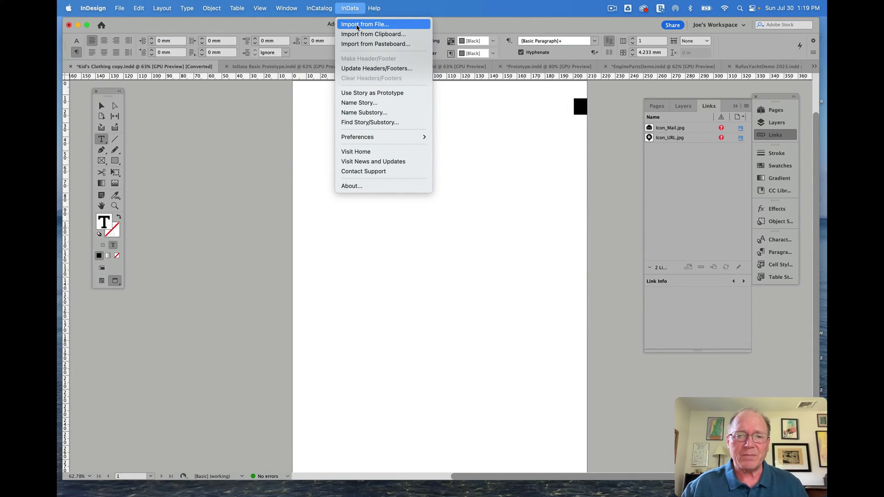
click(358, 25)
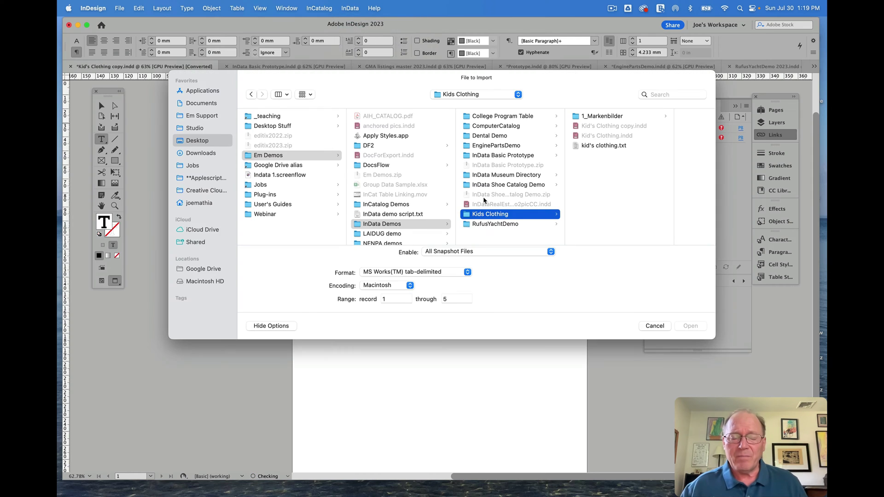
double_click(600, 146)
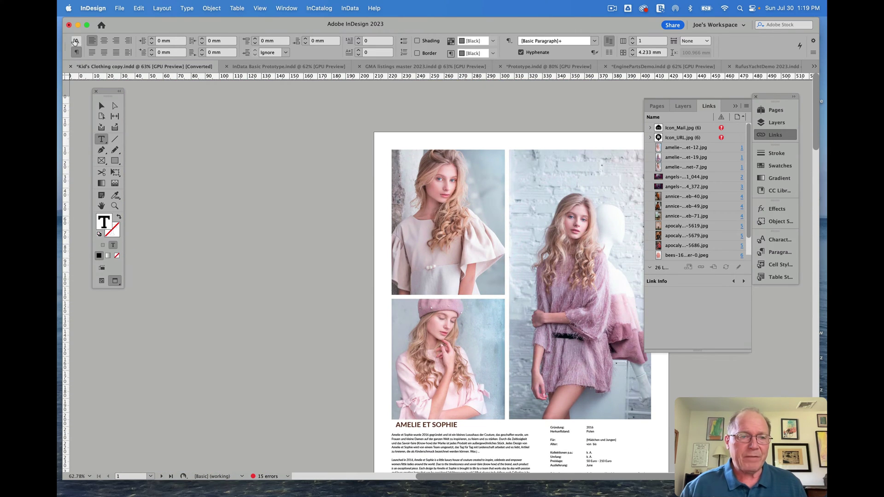
Close the Kid's Clothing document without saving and bring BBEdit forward.
click(72, 67)
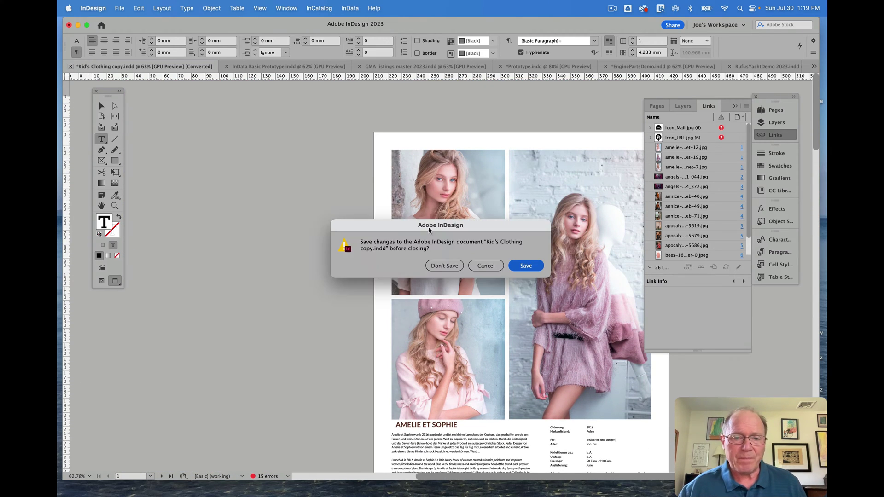
click(442, 264)
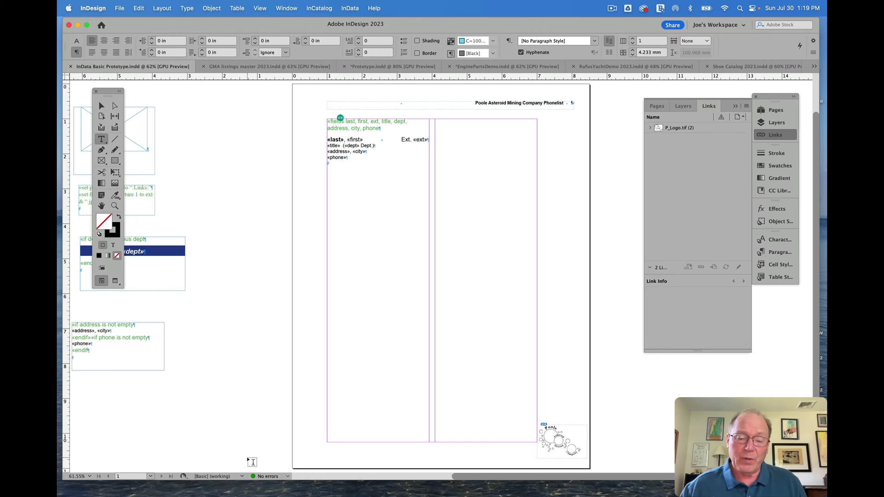
click(251, 486)
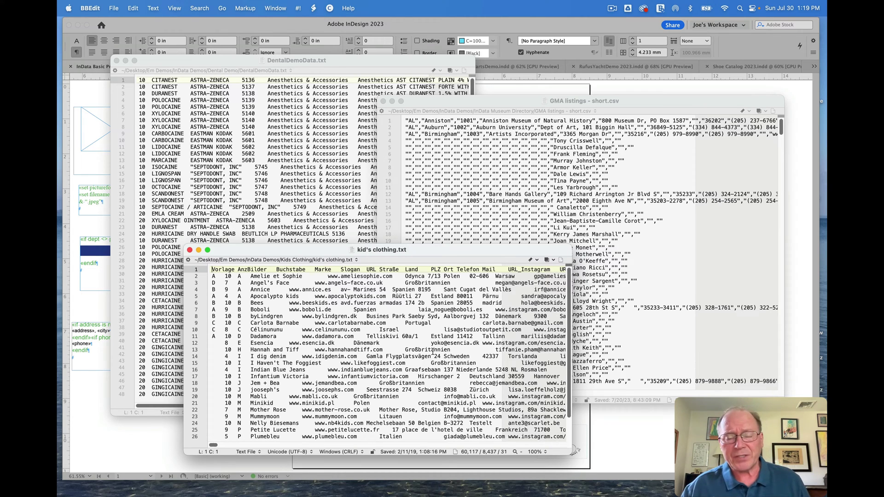
click(93, 383)
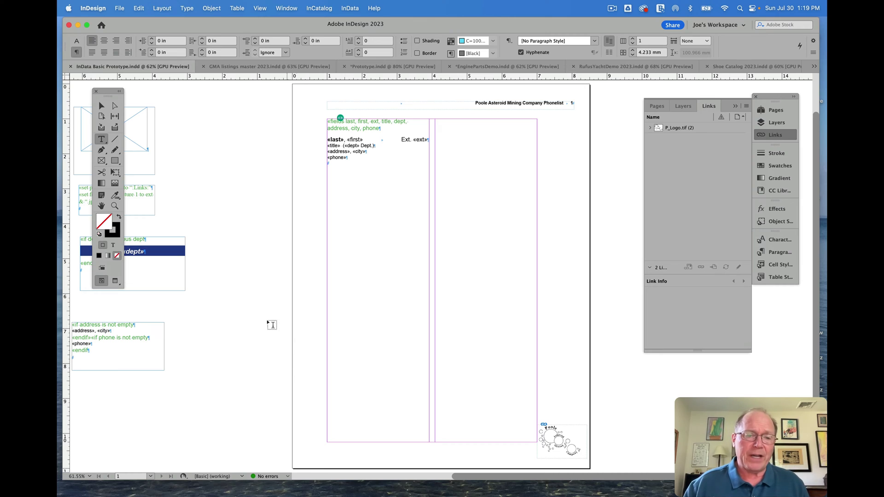
Zoom in and colour the «last» placeholder with the red C=15 M=100 Y=100 swatch, then fit the page.
click(114, 206)
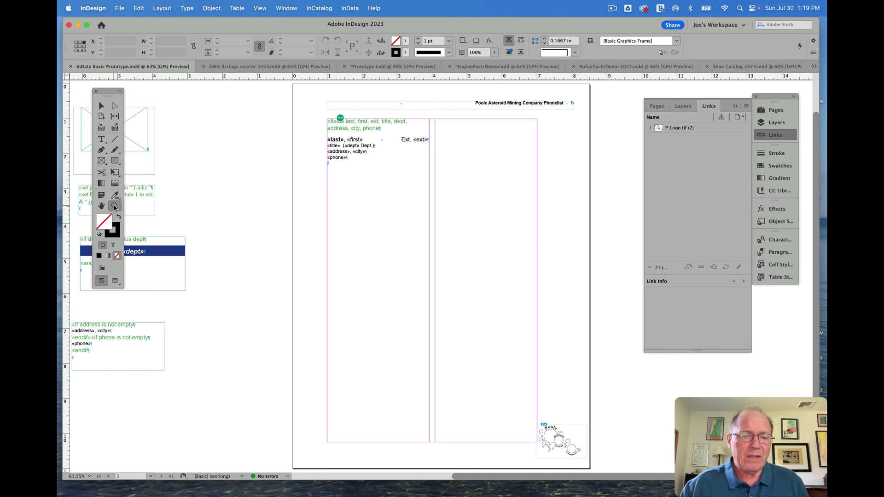
drag(283, 108, 482, 274)
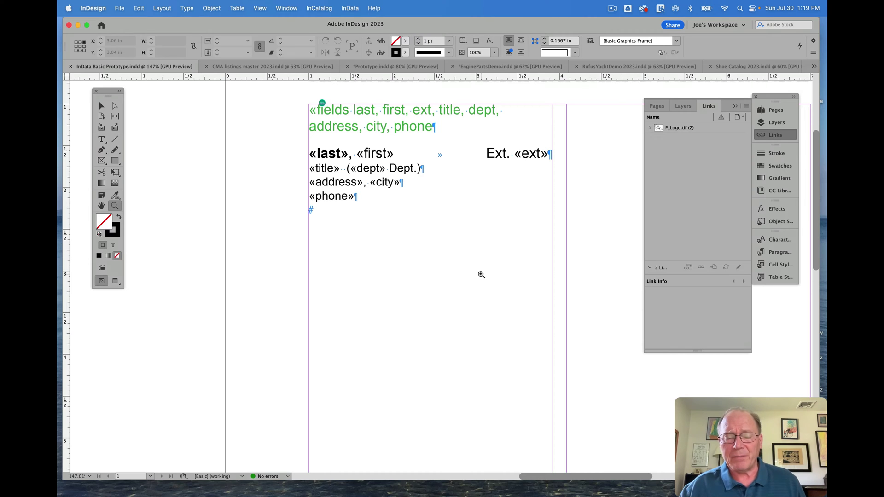
click(102, 139)
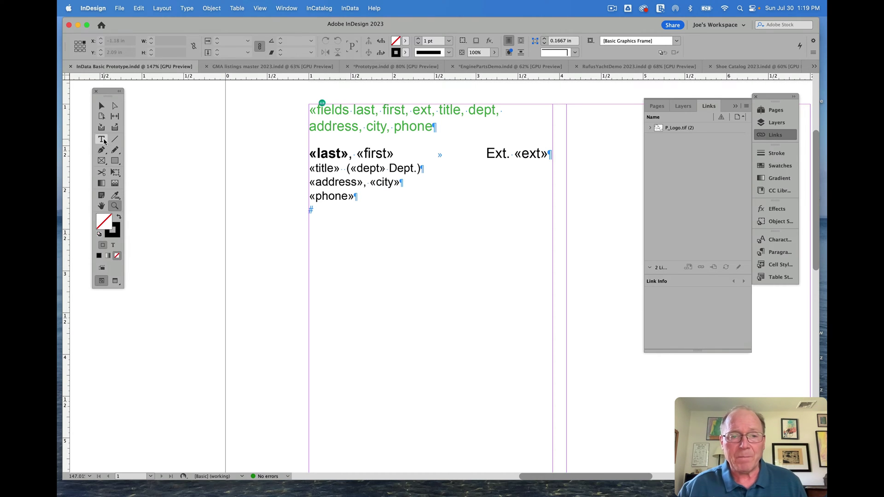
drag(329, 110, 375, 127)
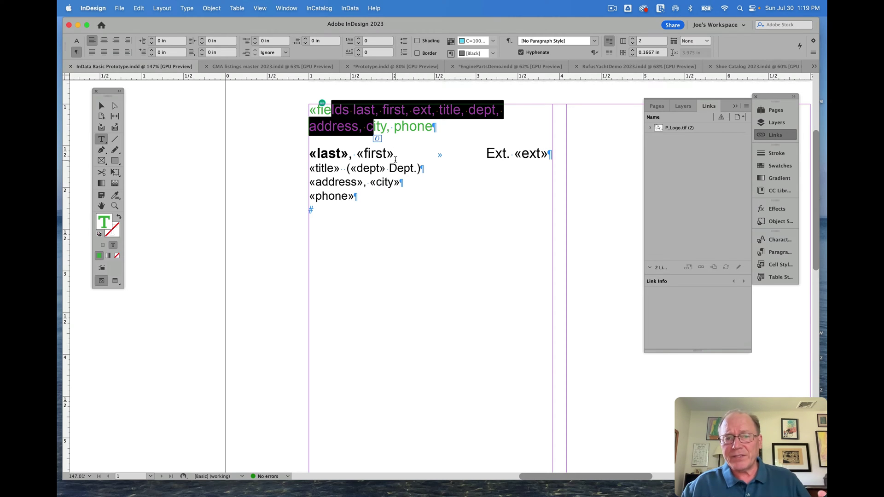
click(396, 162)
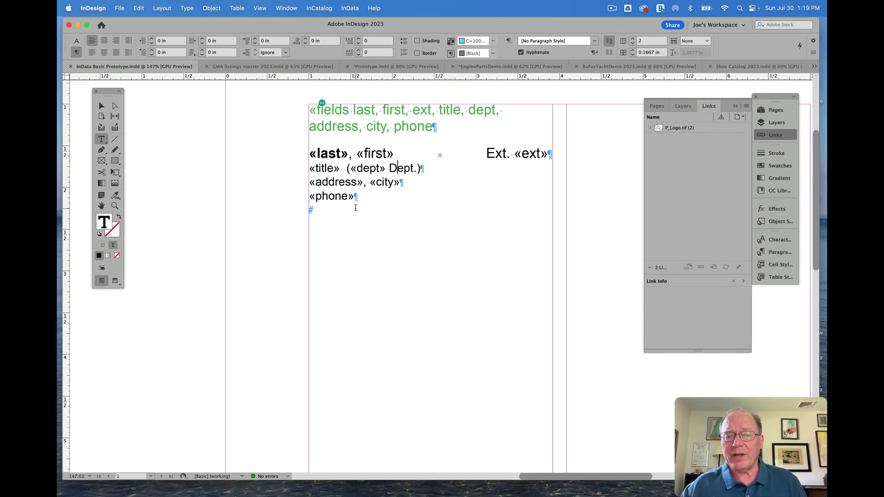
drag(350, 154, 308, 154)
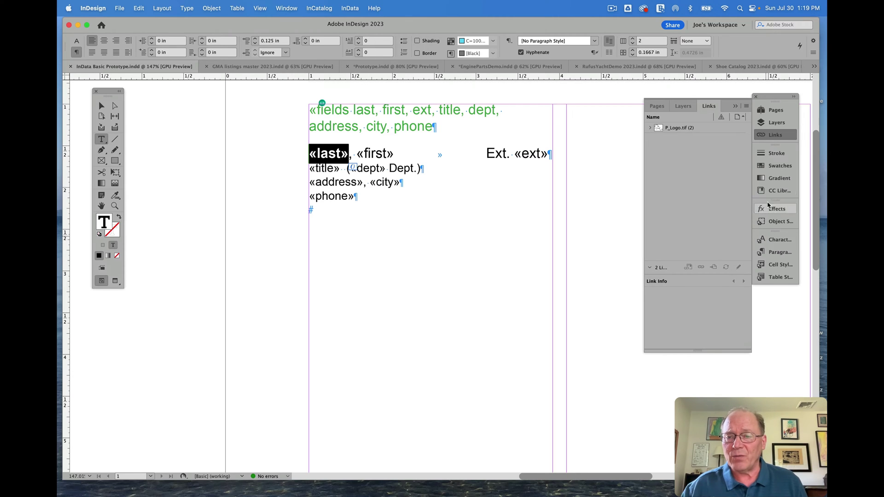
click(767, 166)
scroll(672, 236, down, 3)
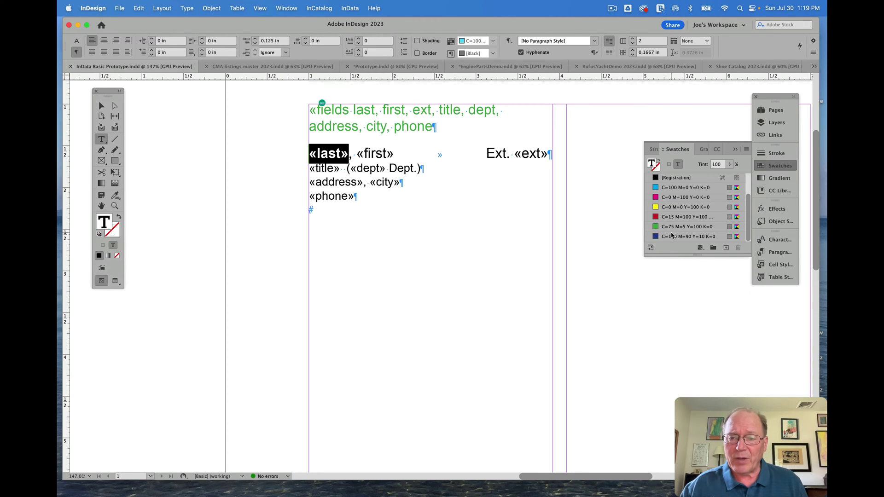
click(658, 220)
click(452, 225)
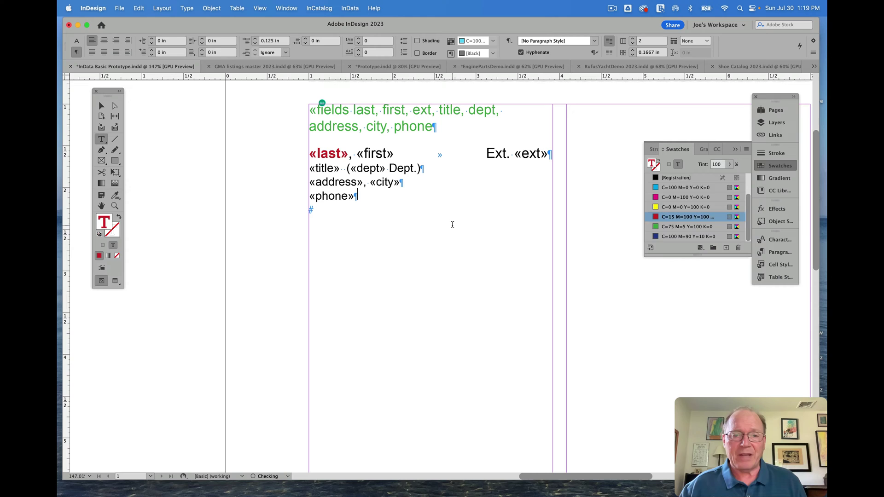
key(super+0)
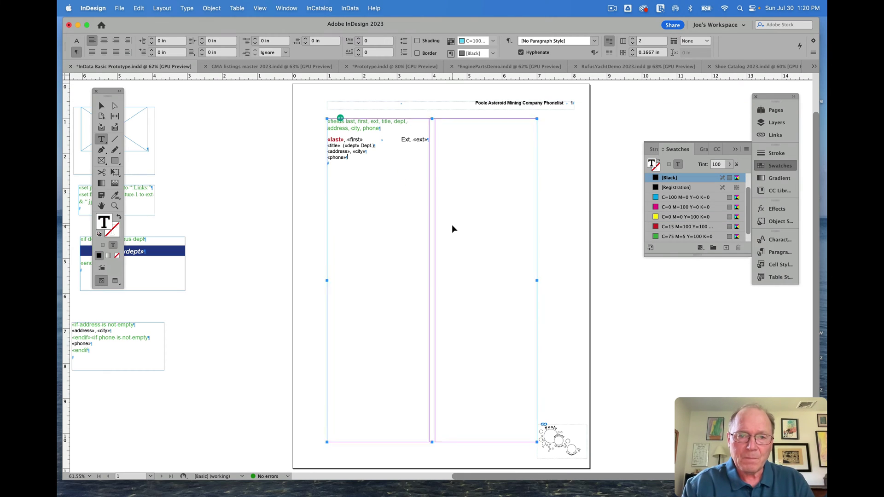
Import PooleEmp.txt with InData to build the phonelist pages.
click(350, 8)
click(353, 23)
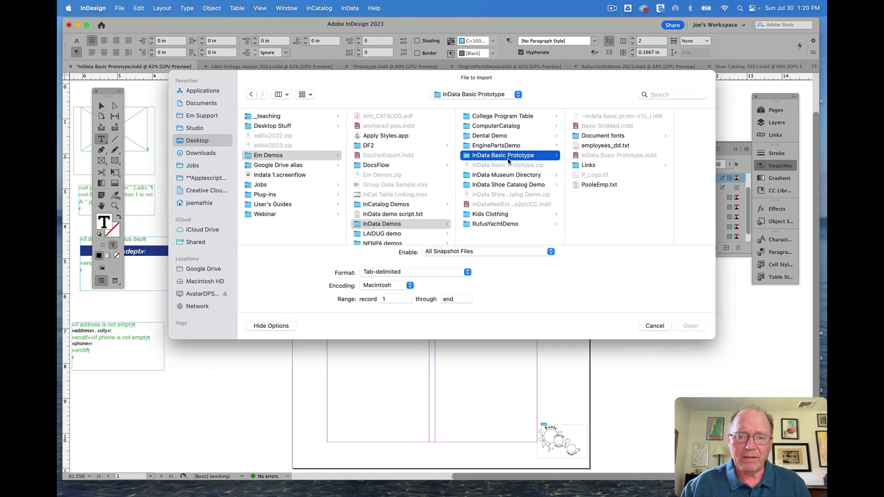
click(597, 184)
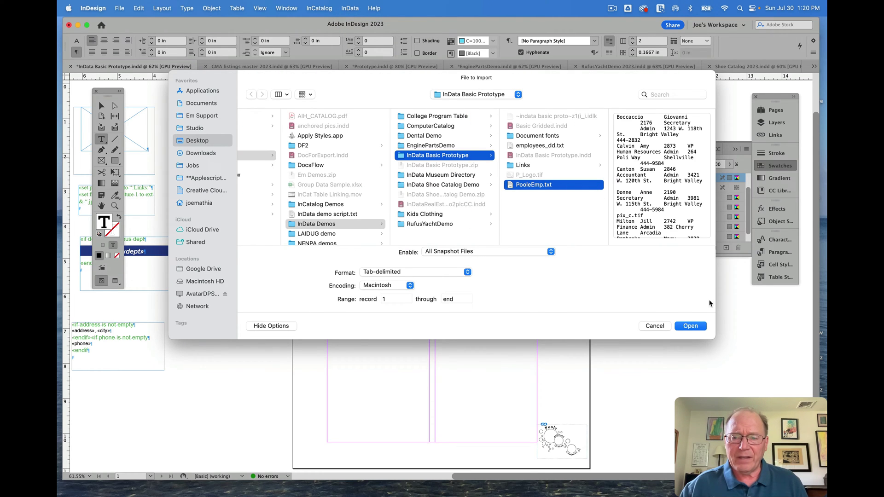
click(692, 327)
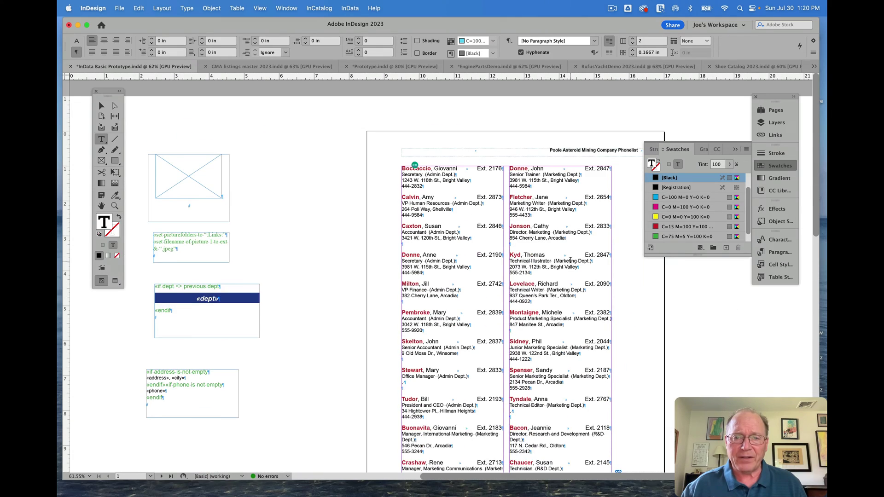
Undo the PooleEmp.txt import to restore the prototype.
scroll(571, 261, down, 1)
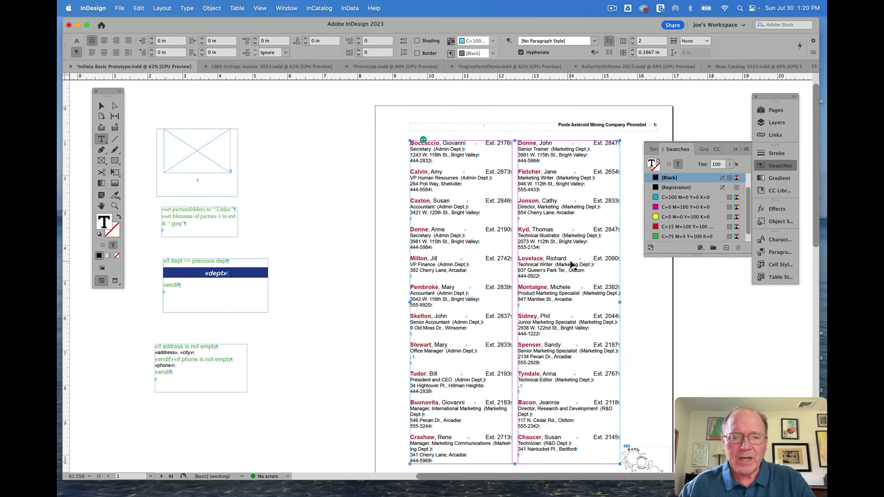
key(super+z)
scroll(351, 241, left, 3)
scroll(374, 242, left, 4)
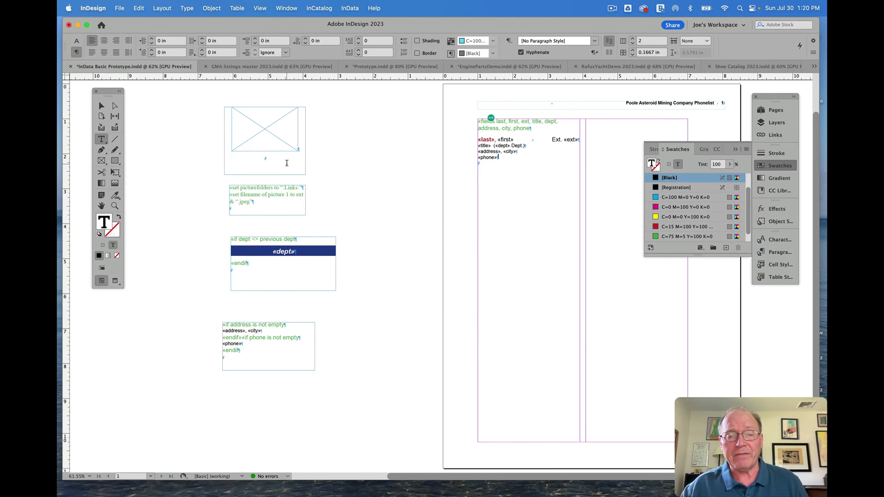
drag(287, 163, 201, 120)
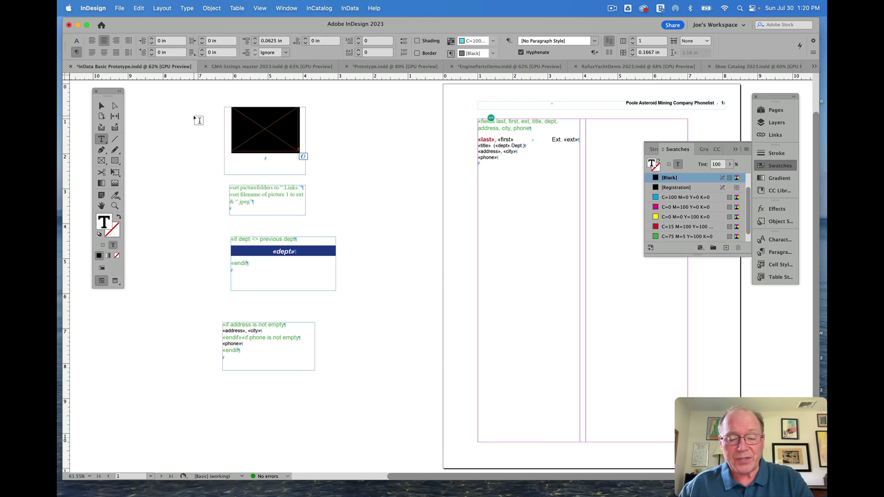
key(super+x)
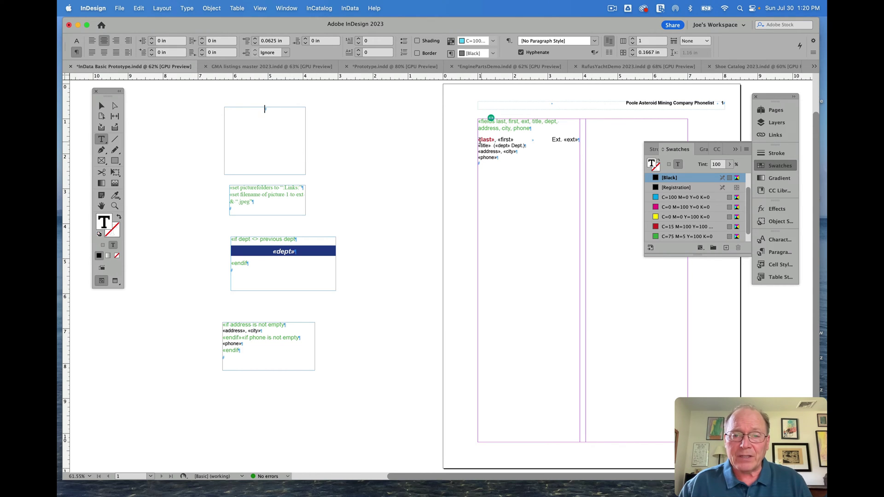
click(478, 140)
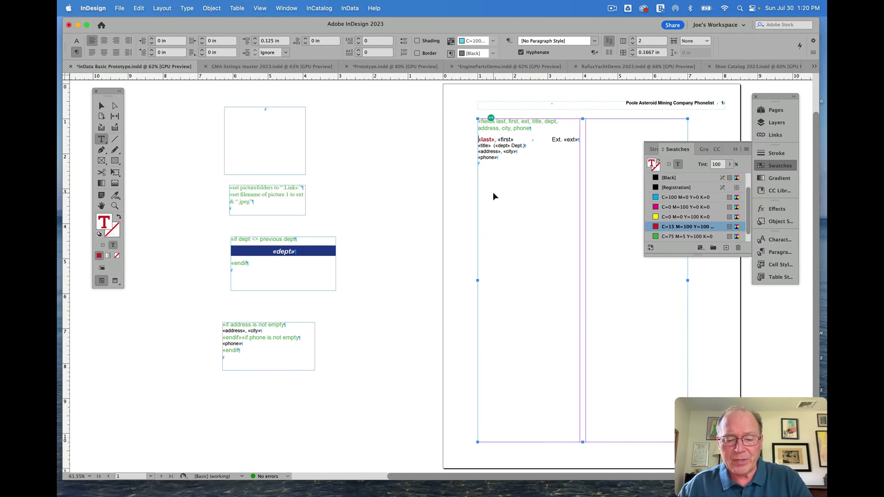
key(super+v)
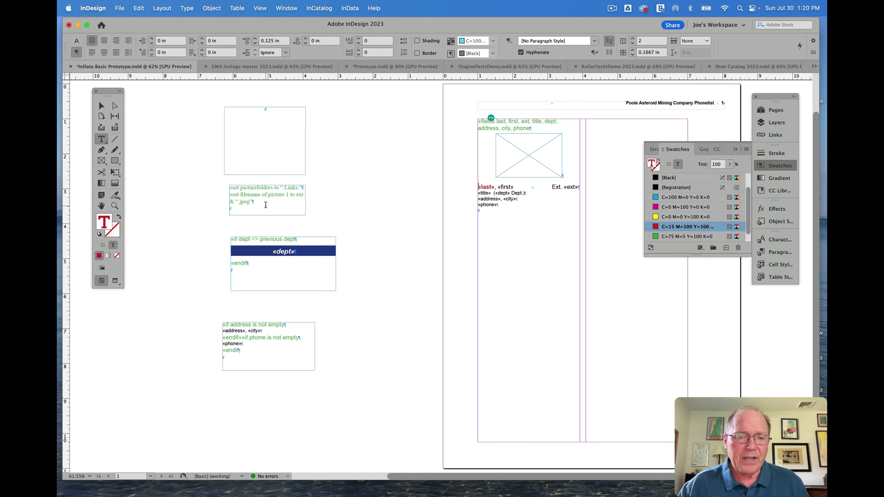
key(super+a)
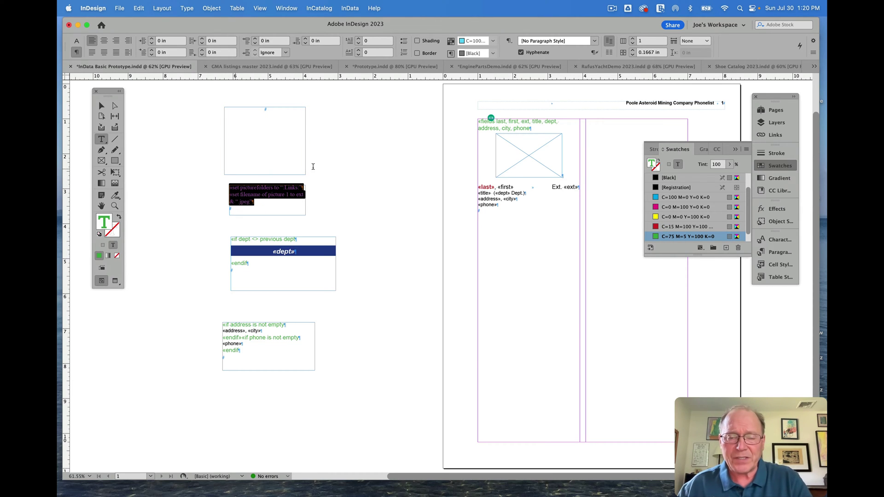
click(495, 133)
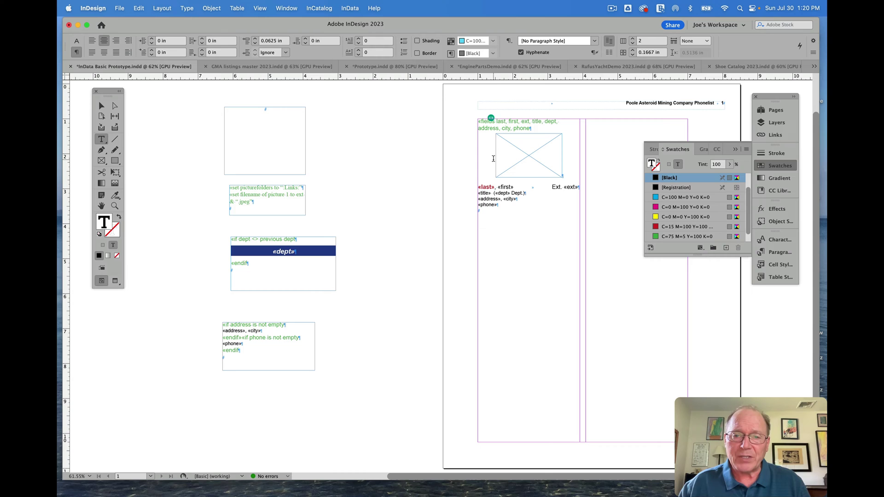
key(super+v)
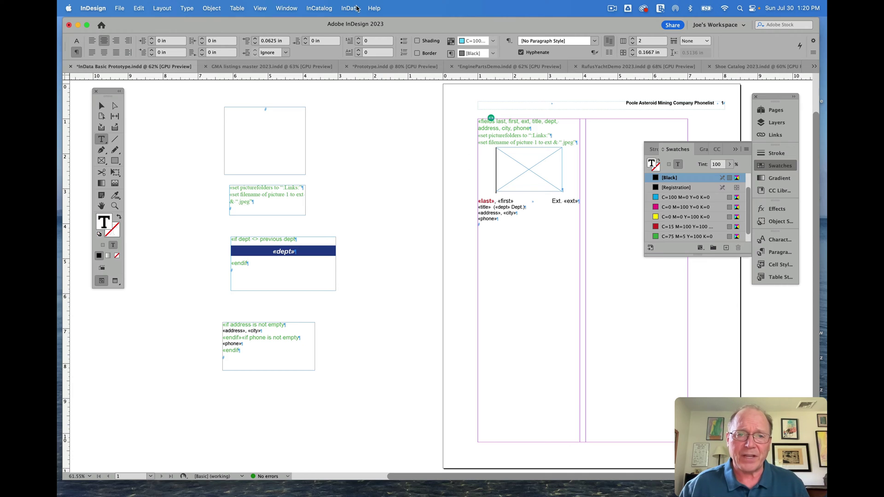
Run a test InData import of the employee text file and scroll to the pasteboard.
click(355, 8)
click(352, 24)
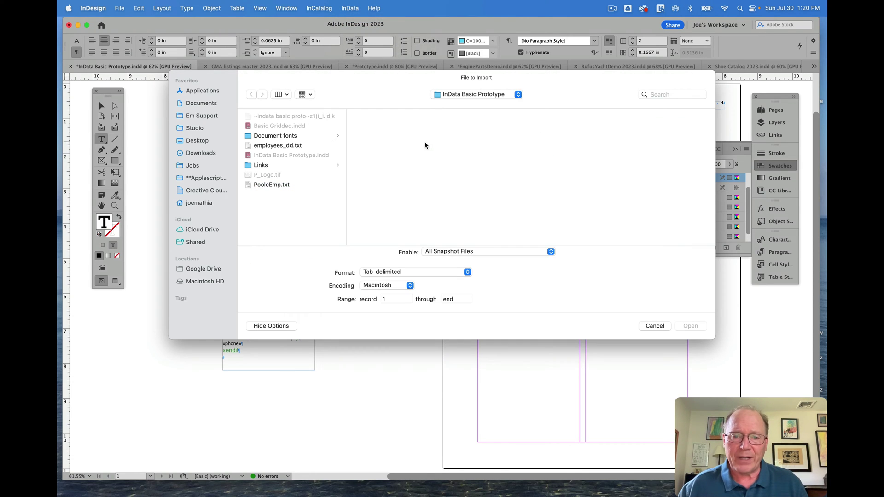
double_click(272, 185)
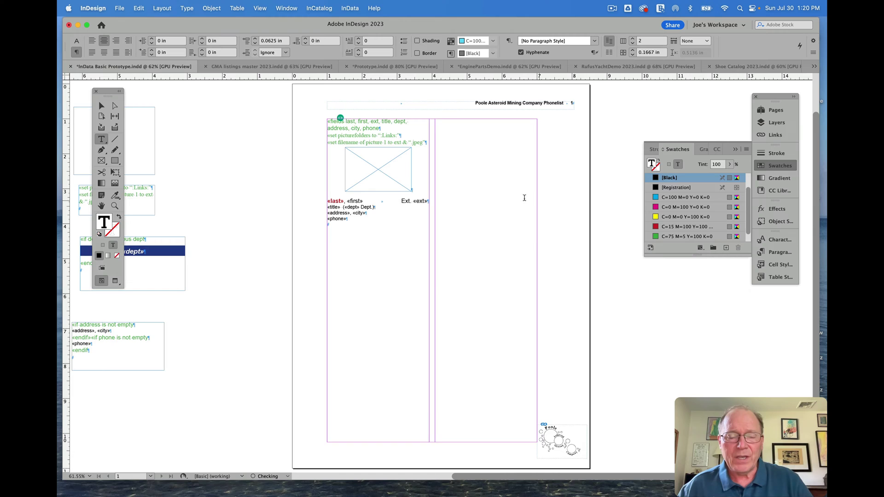
scroll(348, 188, left, 3)
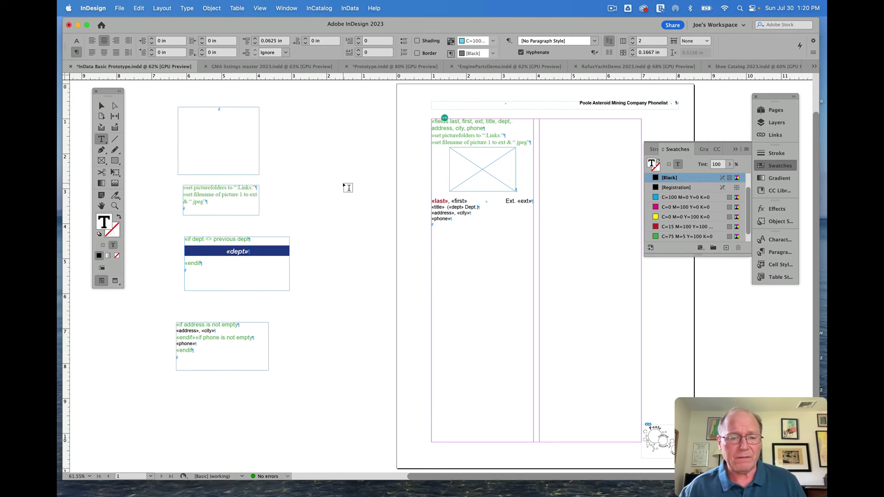
Copy the «if dept» heading block and paste it before «set picturefolders» in the prototype.
drag(255, 283, 154, 241)
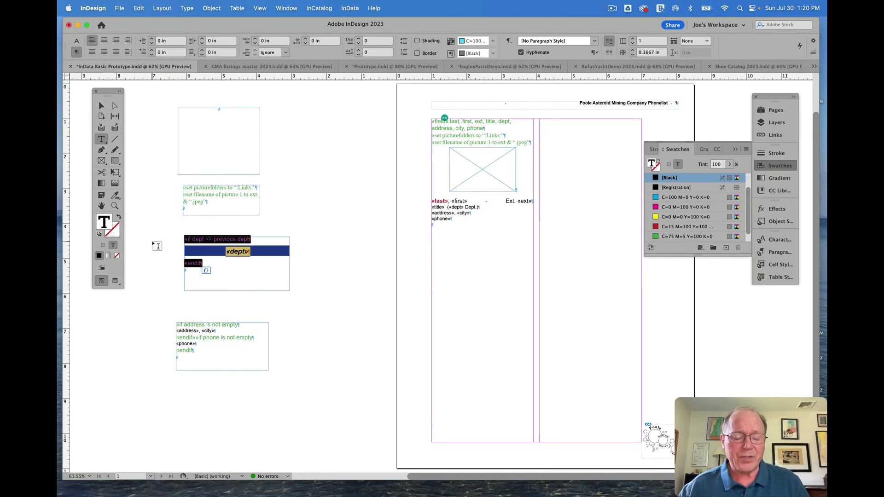
key(super+a)
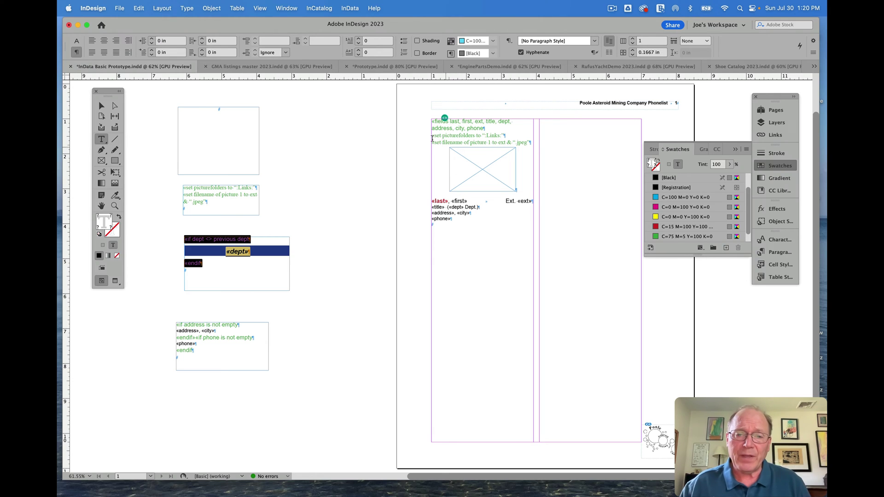
click(432, 135)
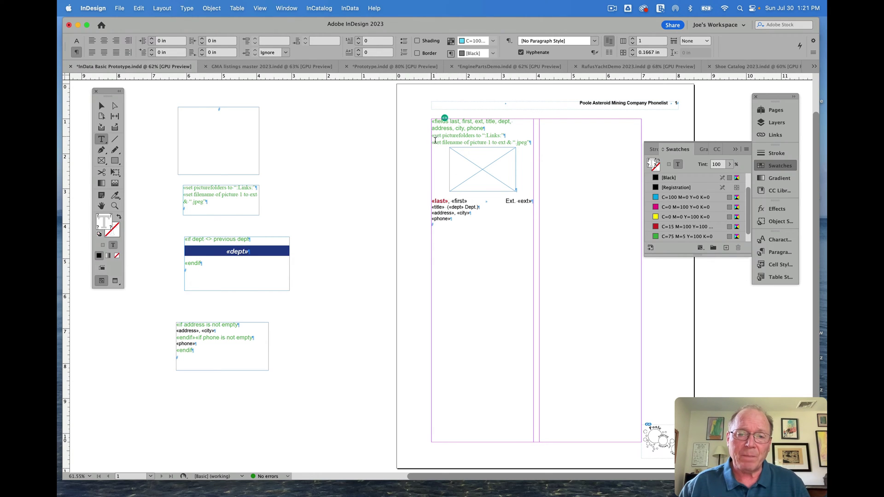
key(super+v)
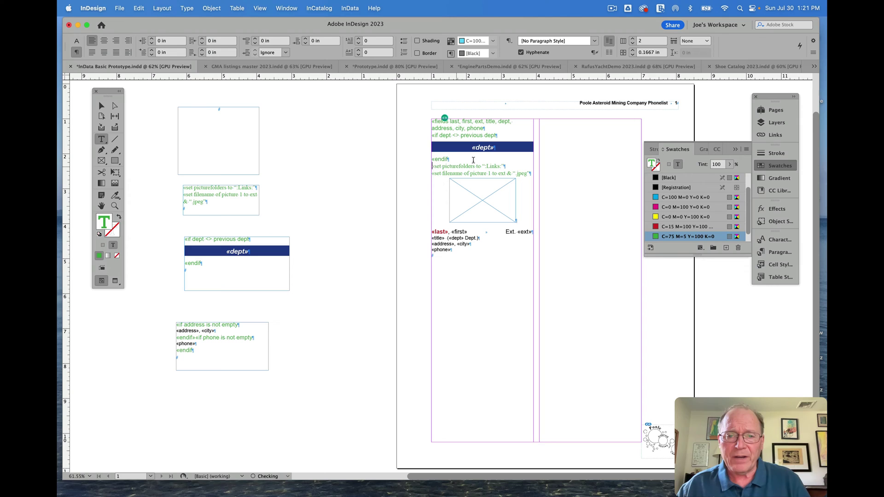
drag(443, 135, 483, 135)
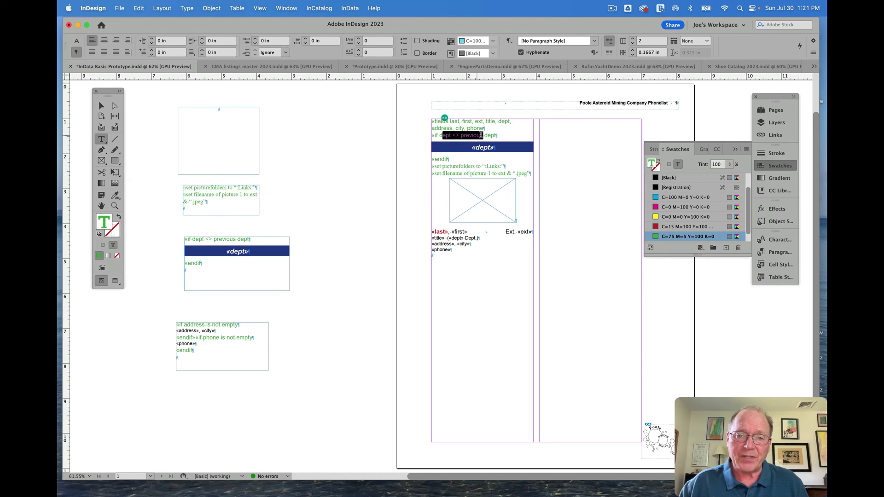
Replace the prototype's «address» and «phone» lines with the copied if-address/if-phone block.
click(466, 153)
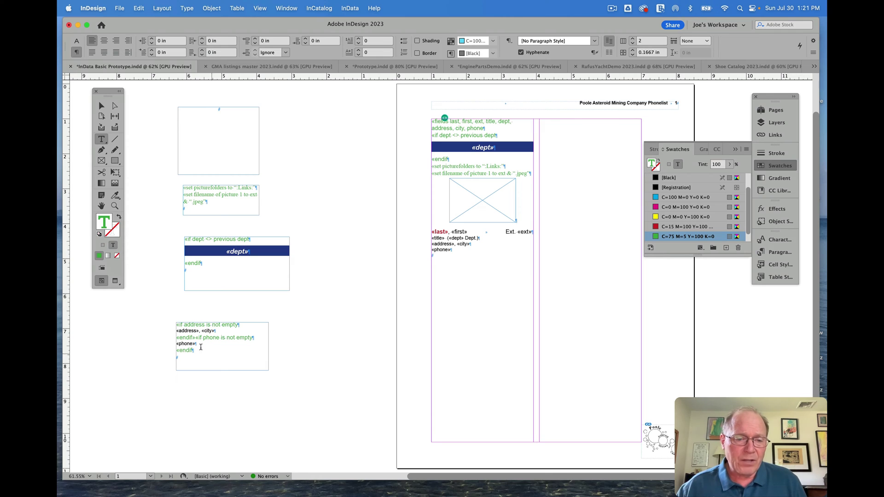
drag(201, 348, 168, 310)
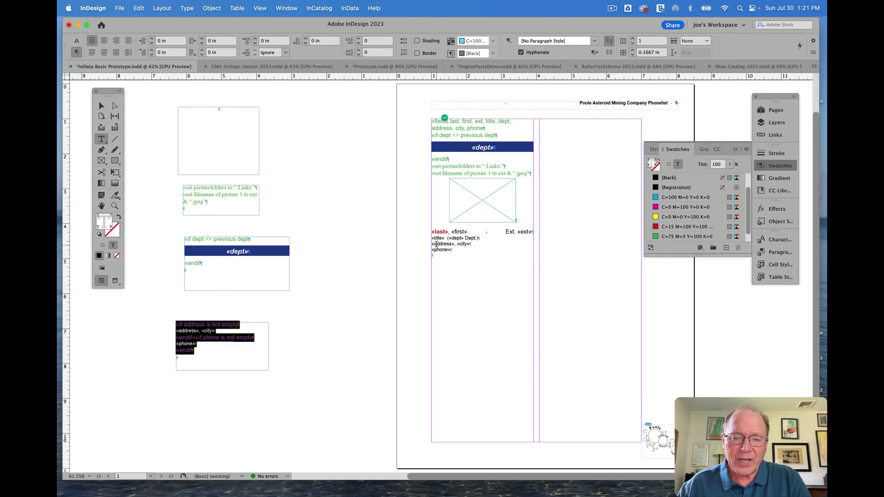
drag(433, 244, 461, 257)
key(super+v)
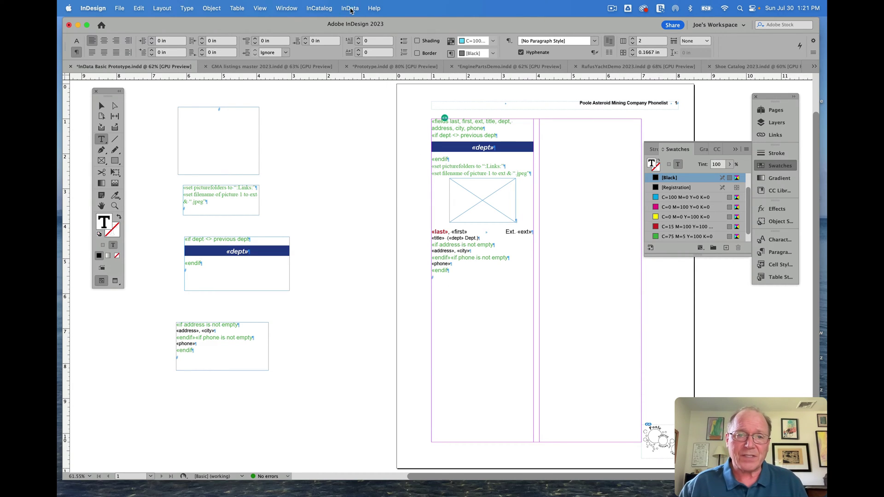
Import PooleEmp.txt with InData and scroll back to page 1 to check the department headings.
click(351, 8)
click(353, 25)
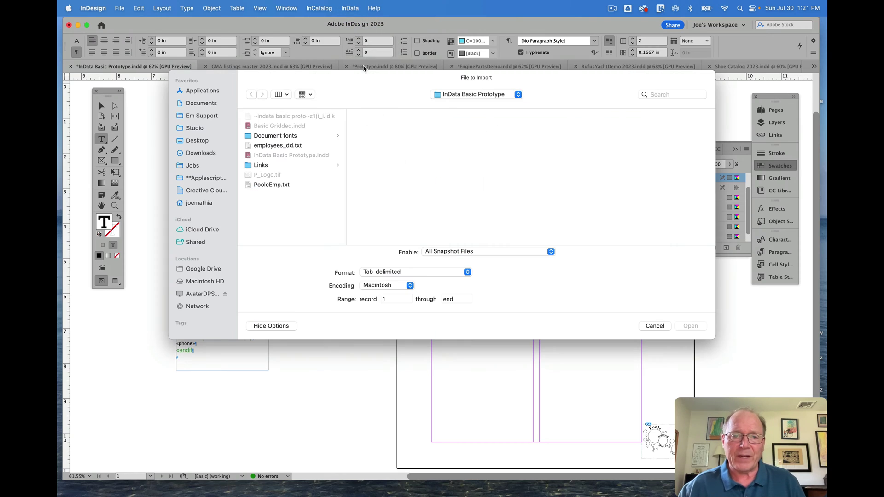
click(265, 186)
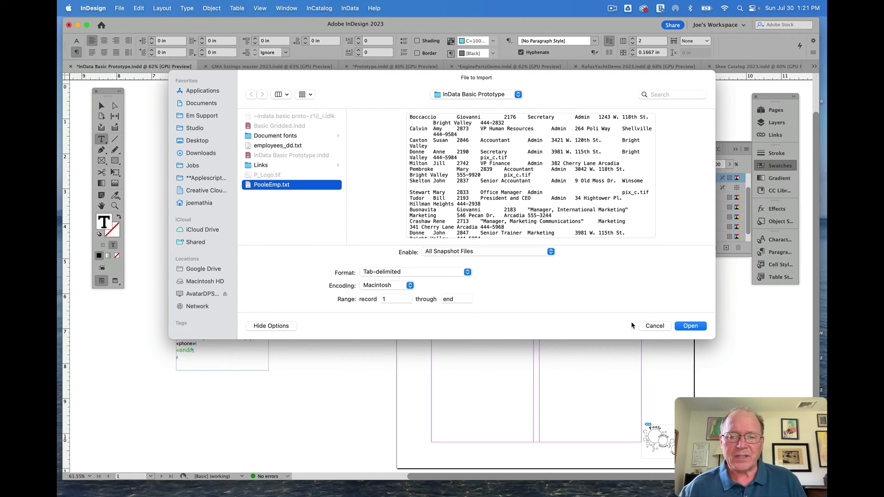
click(691, 326)
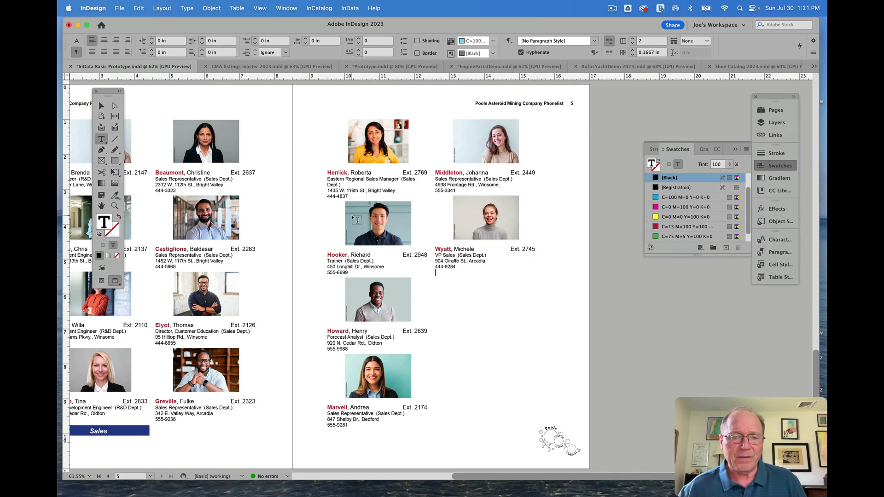
scroll(353, 216, up, 5)
scroll(353, 215, up, 20)
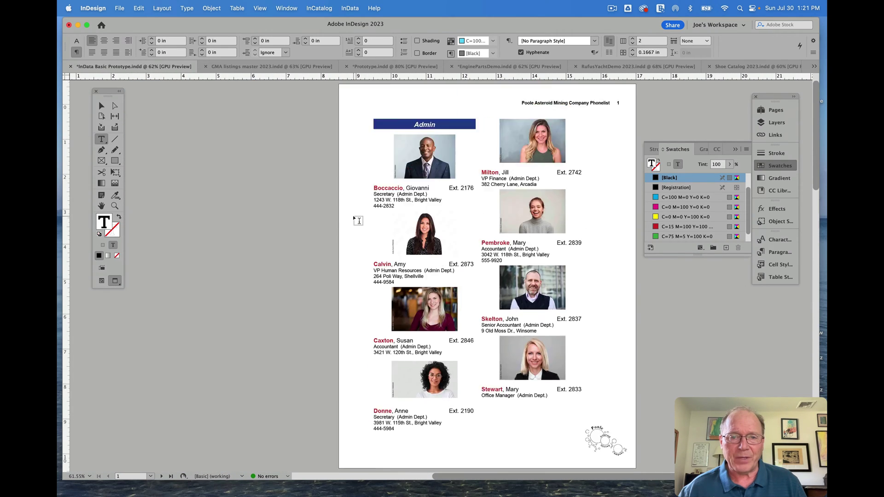
Switch to the GMA listings master 2023 document and place the insertion point in its text frame.
click(284, 68)
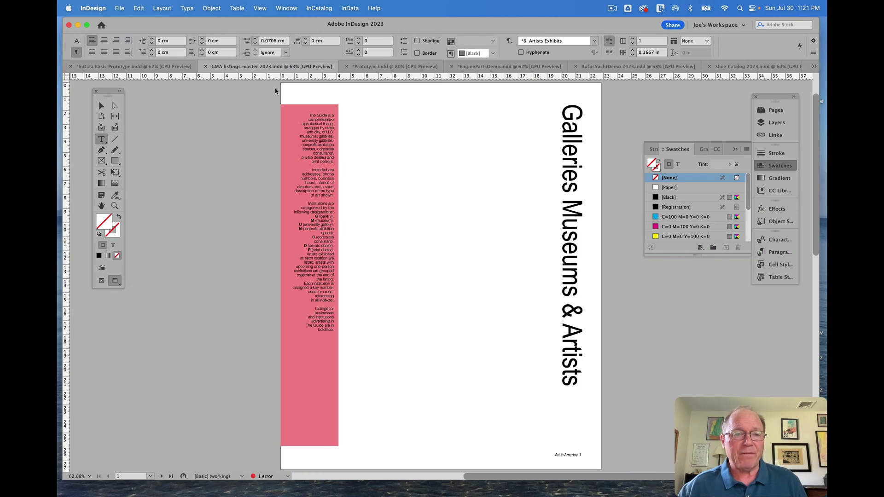
click(103, 282)
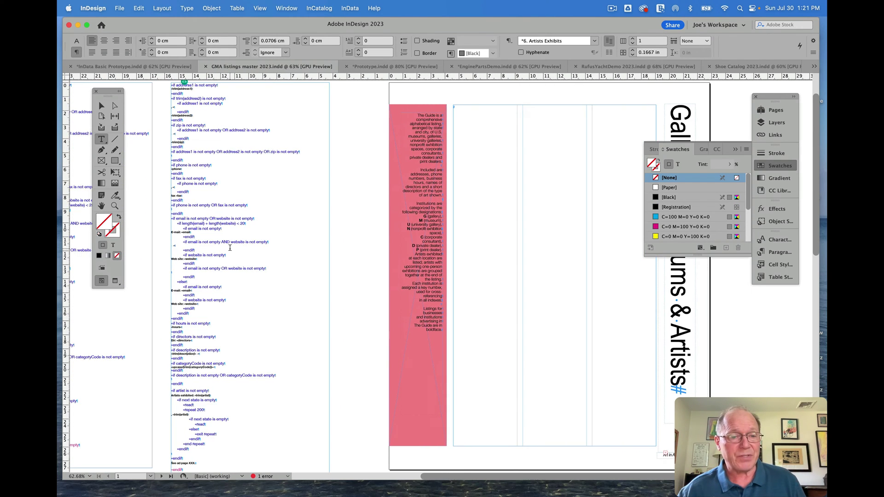
click(115, 281)
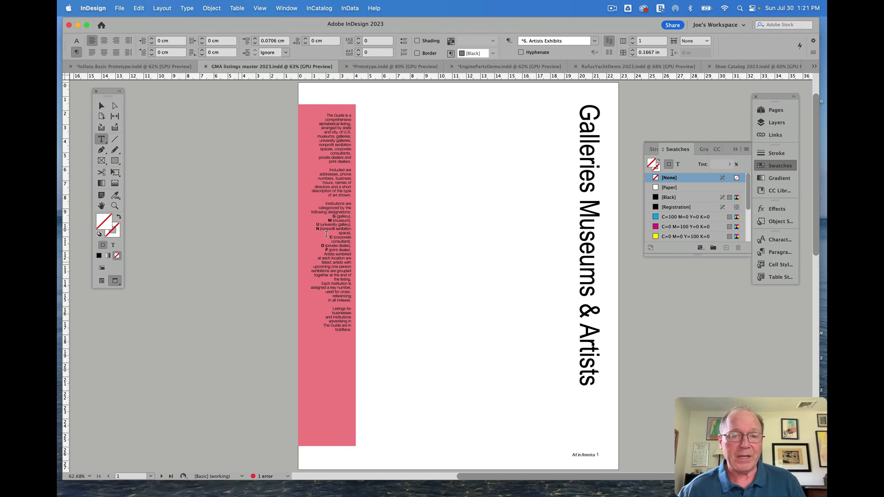
click(390, 164)
Import GMA listings - short.csv with InData and zoom in on the Alabama listings.
click(350, 8)
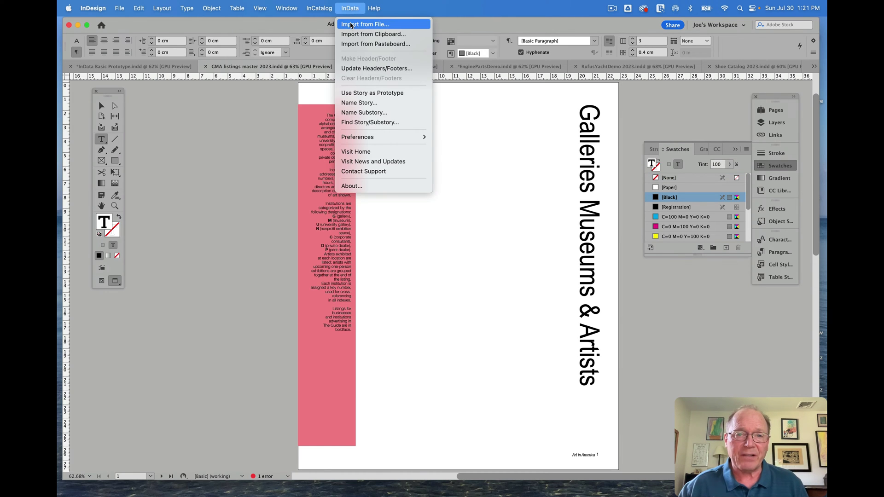
click(350, 26)
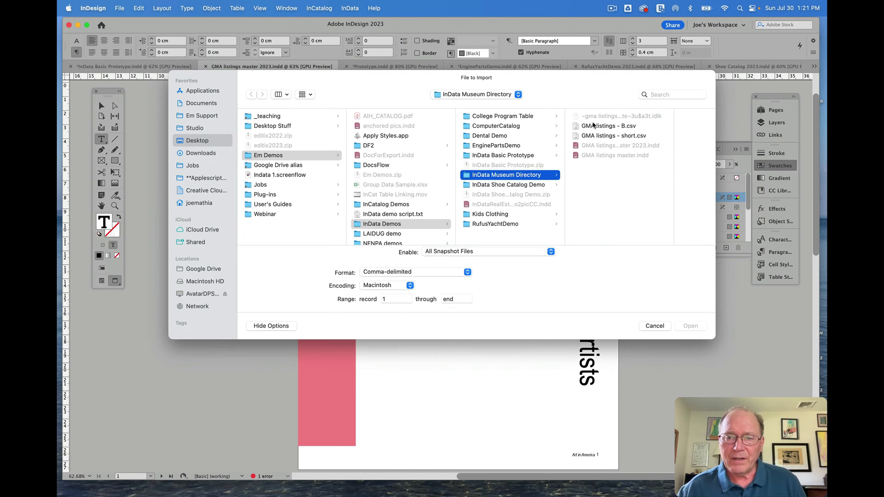
click(591, 136)
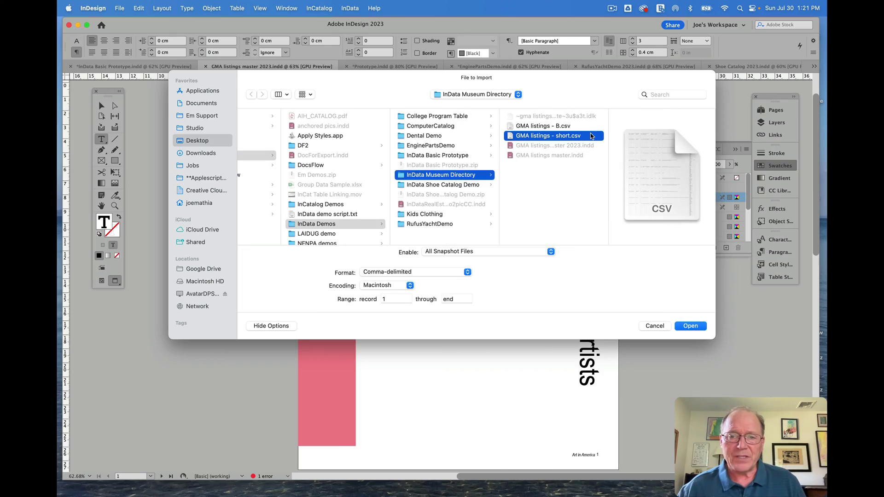
click(689, 326)
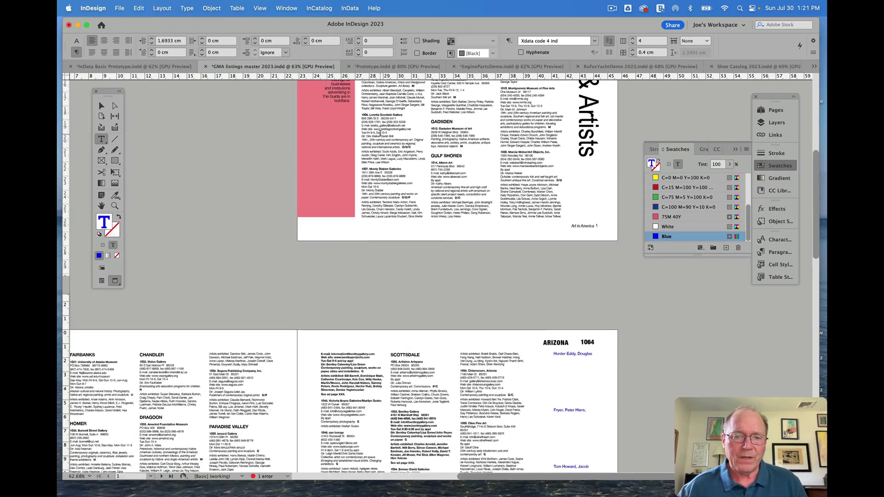
key(z)
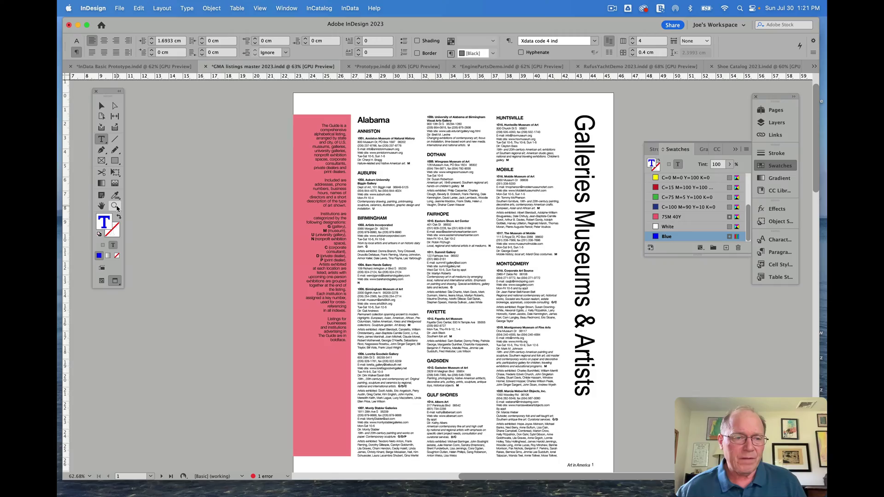
click(538, 278)
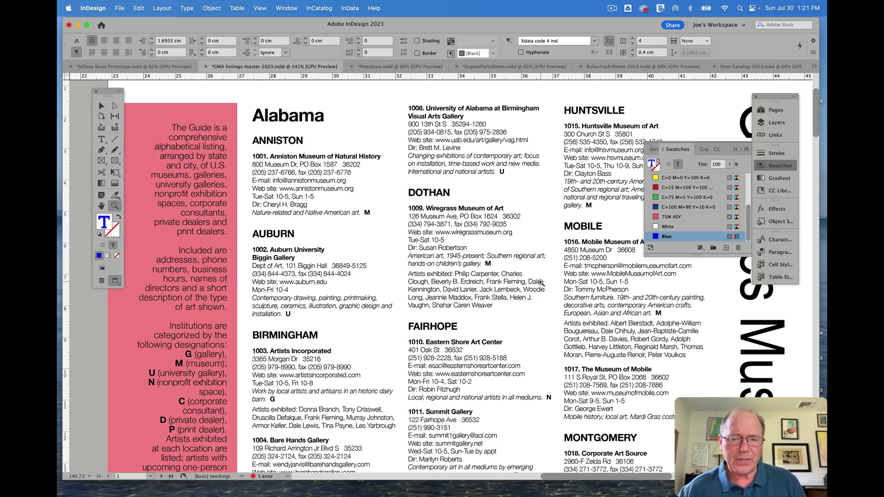
scroll(546, 294, down, 20)
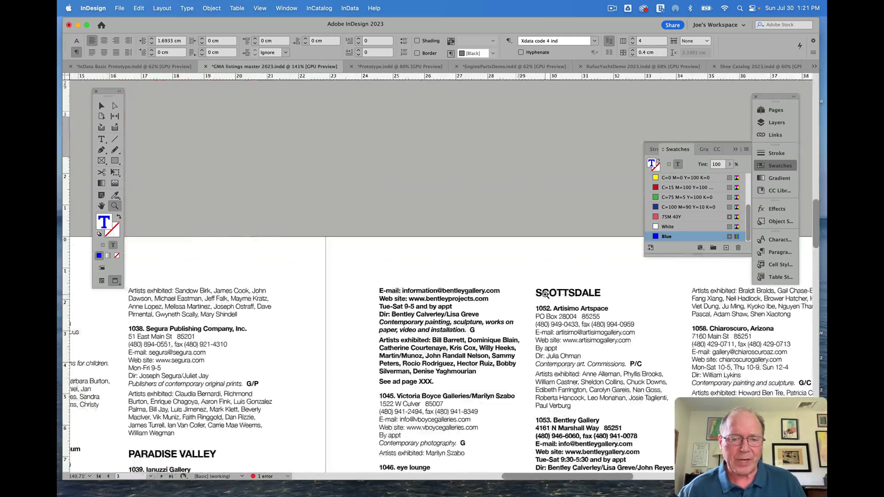
scroll(546, 293, up, 20)
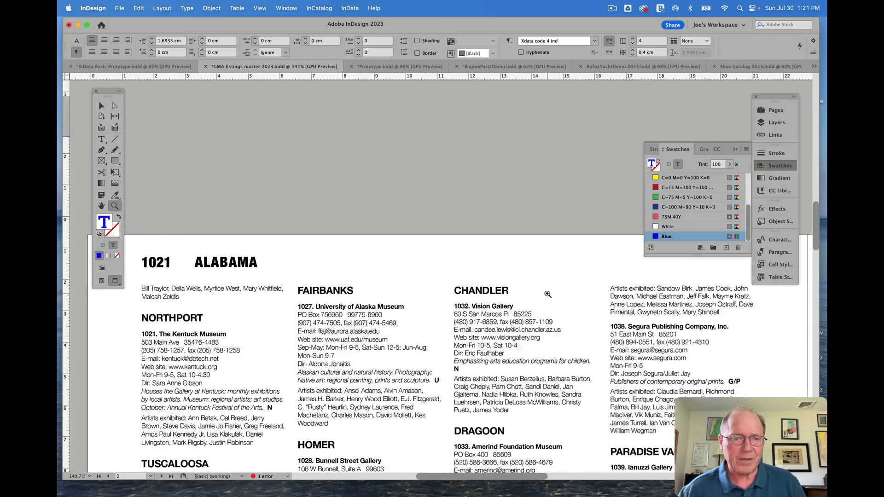
scroll(535, 293, right, 5)
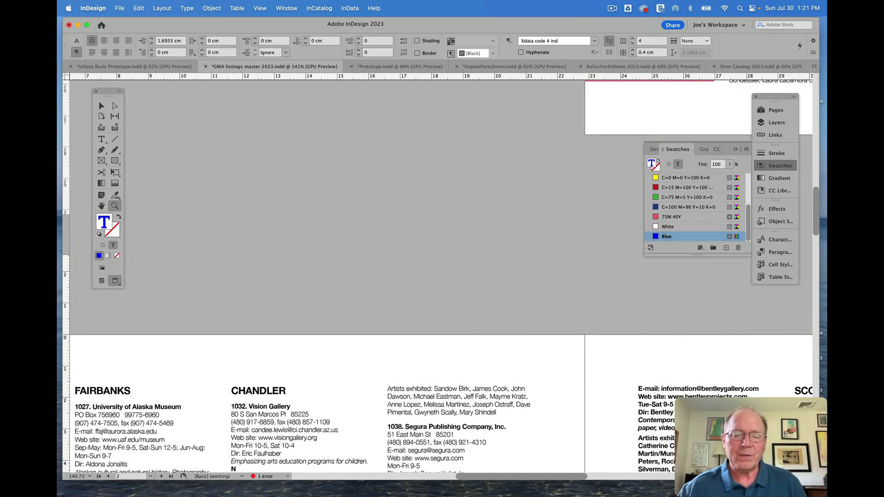
Fill Prototype.indd's program tables from CHOOSE_Export.csv, then switch to EnginePartsDemo.
click(382, 67)
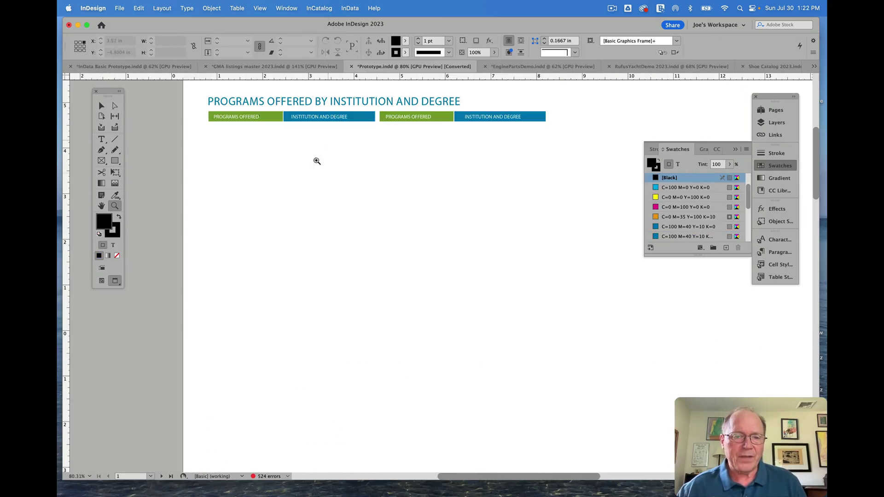
click(101, 140)
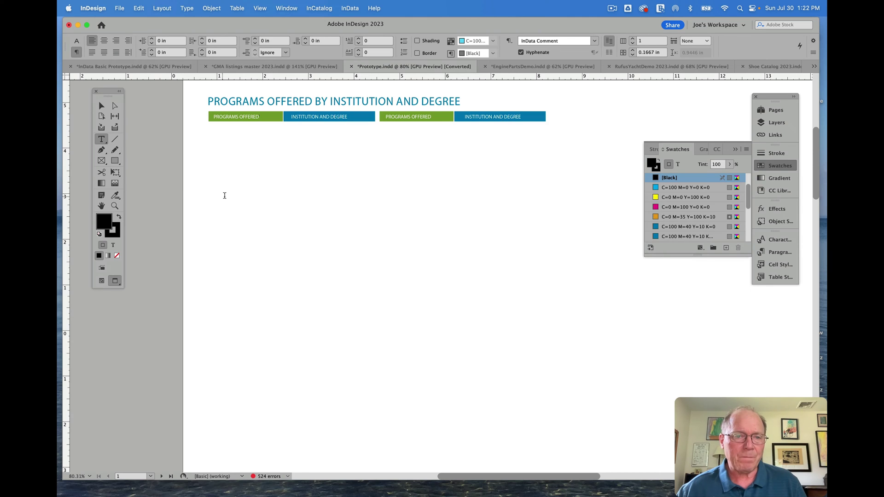
click(349, 8)
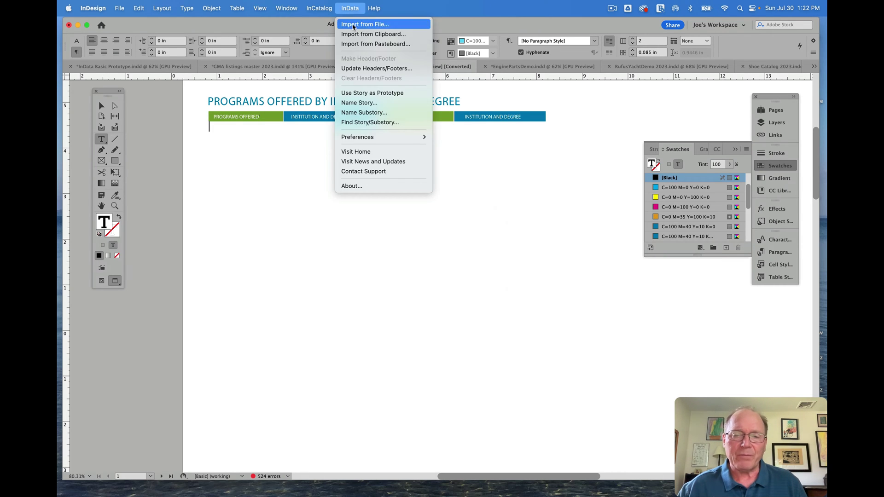
click(353, 25)
click(607, 117)
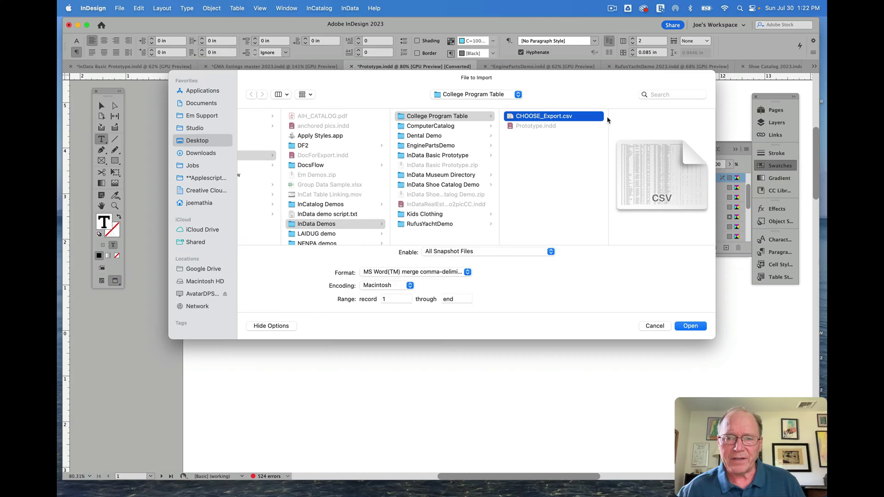
click(690, 326)
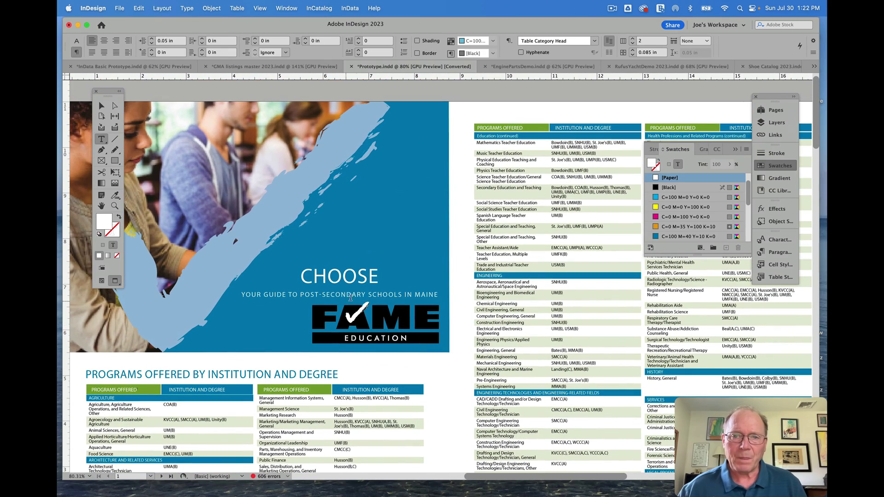
click(537, 68)
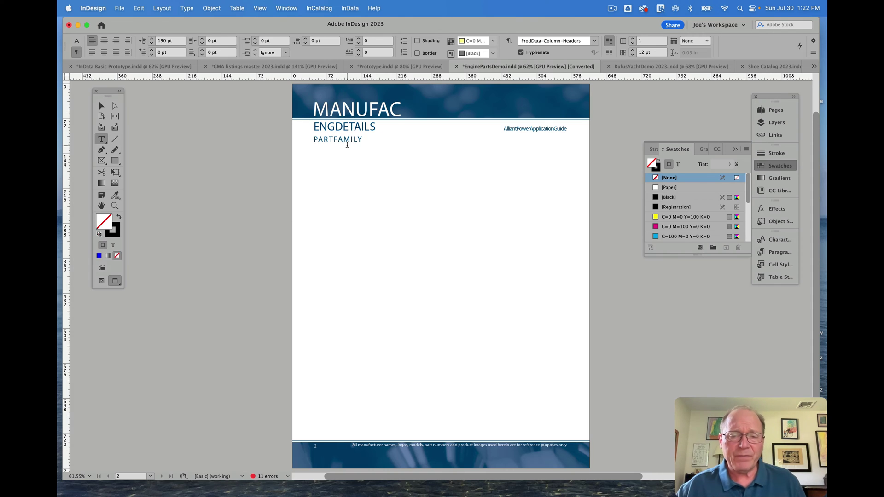
Import EnginePartsDemoData2.txt below PARTFAMILY and scroll through the 8 Power Stroke catalog pages.
click(331, 199)
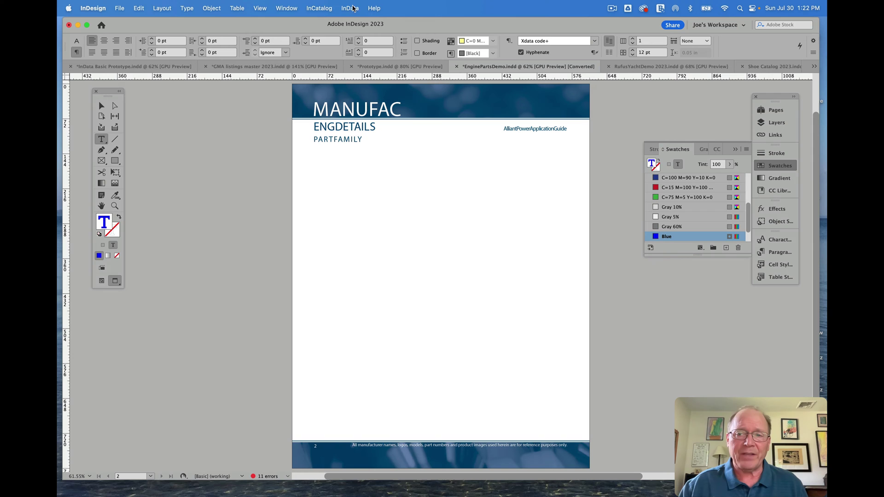
click(770, 111)
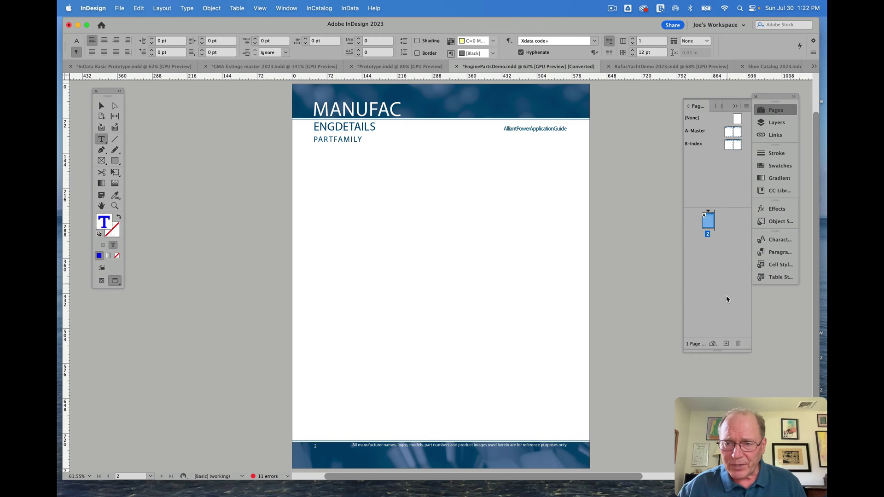
click(350, 9)
click(356, 24)
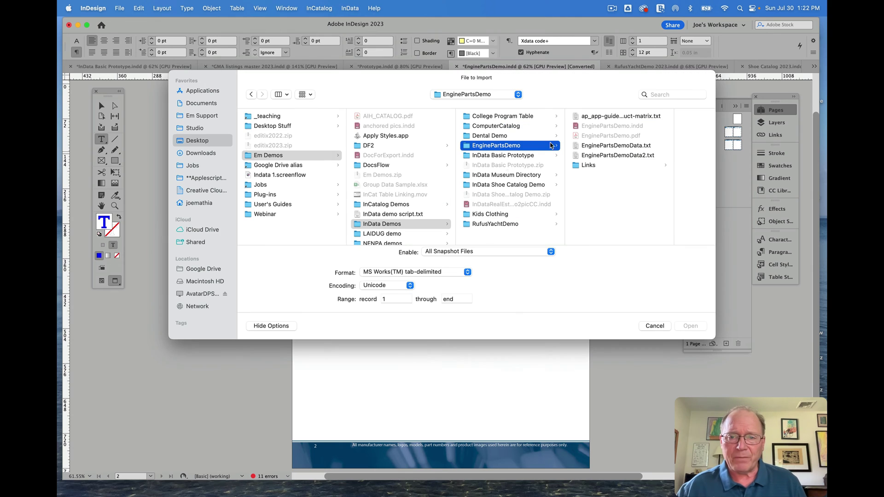
double_click(595, 156)
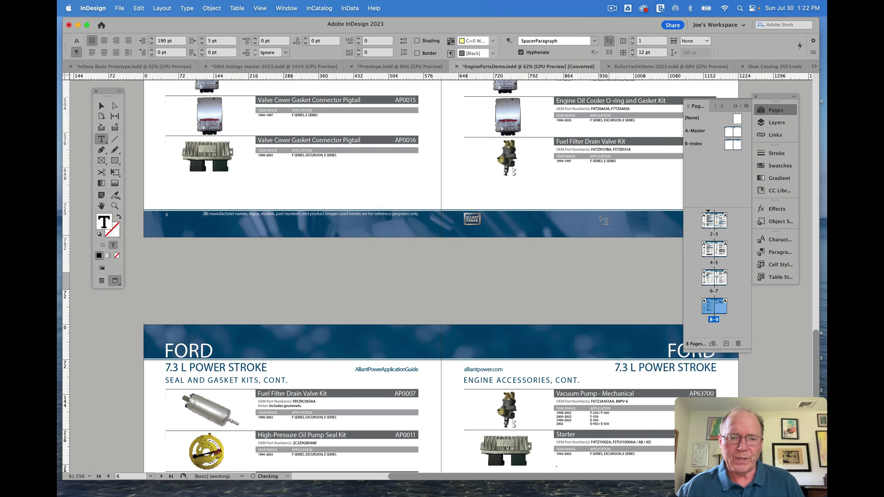
scroll(600, 217, up, 5)
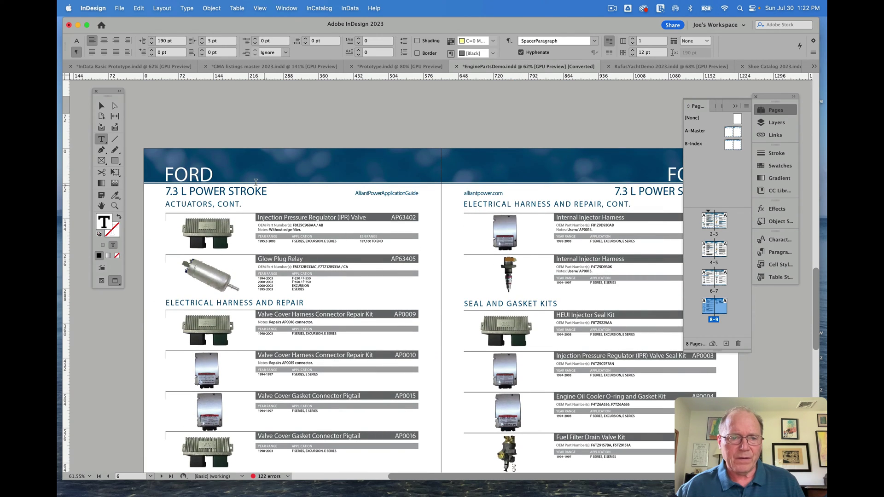
scroll(549, 219, up, 20)
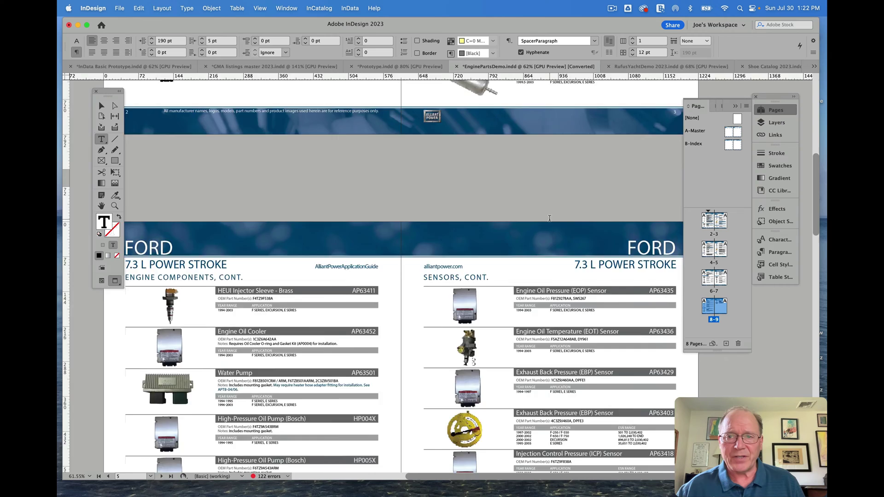
scroll(549, 219, up, 4)
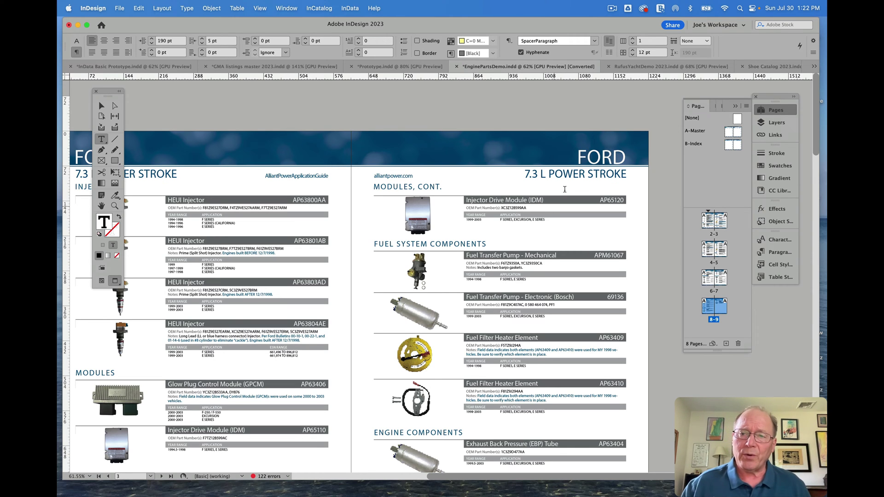
In RufusYachtDemo, select the top-left frame, show text threads, and switch to Preview mode.
click(648, 67)
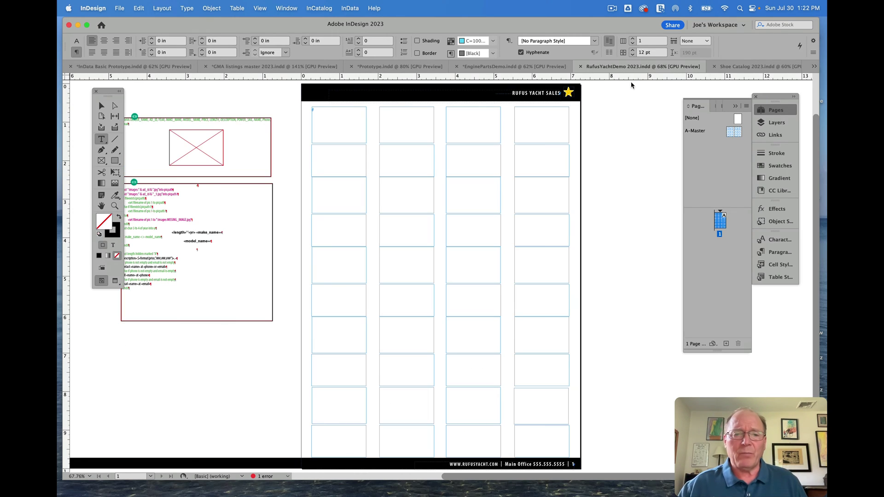
click(101, 106)
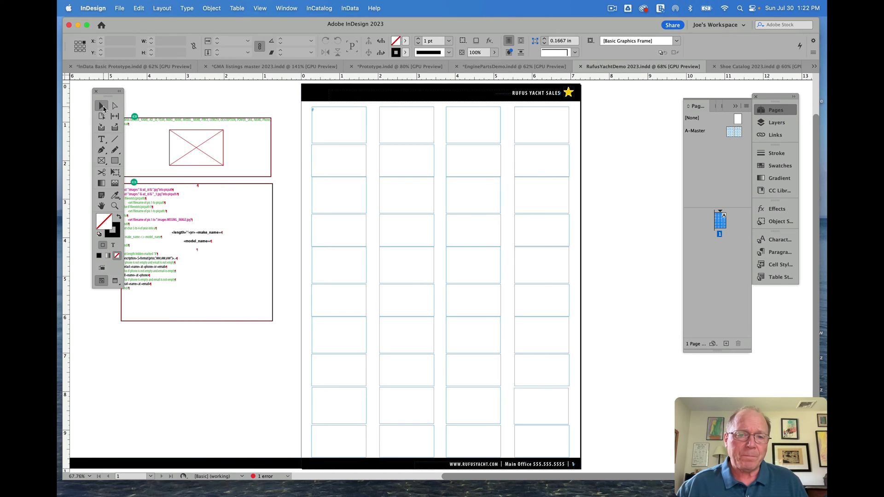
click(335, 136)
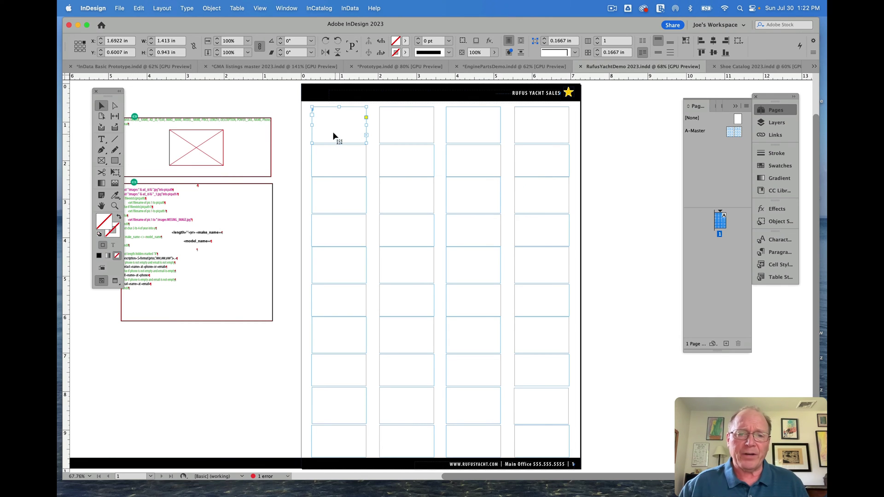
click(260, 8)
mouse_move(265, 208)
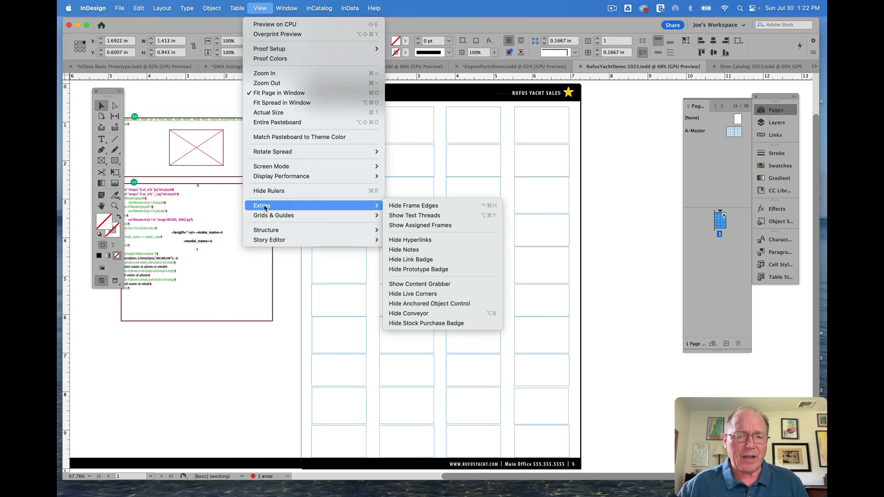
click(407, 215)
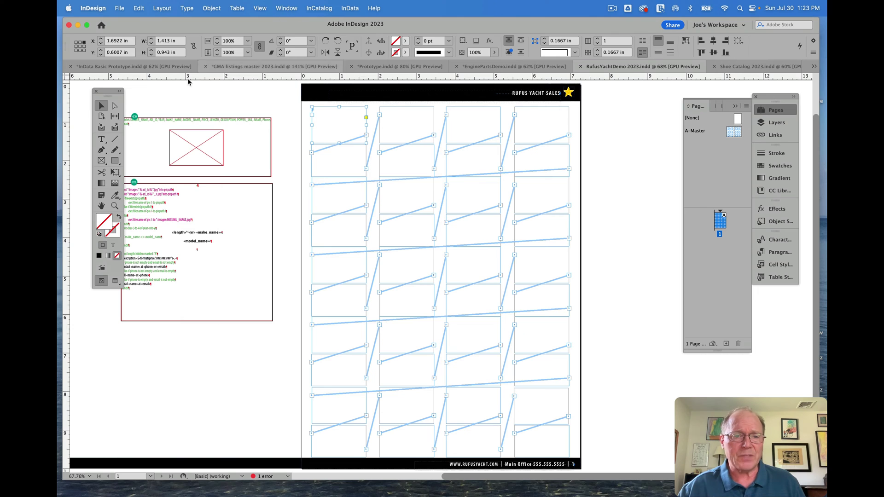
click(115, 281)
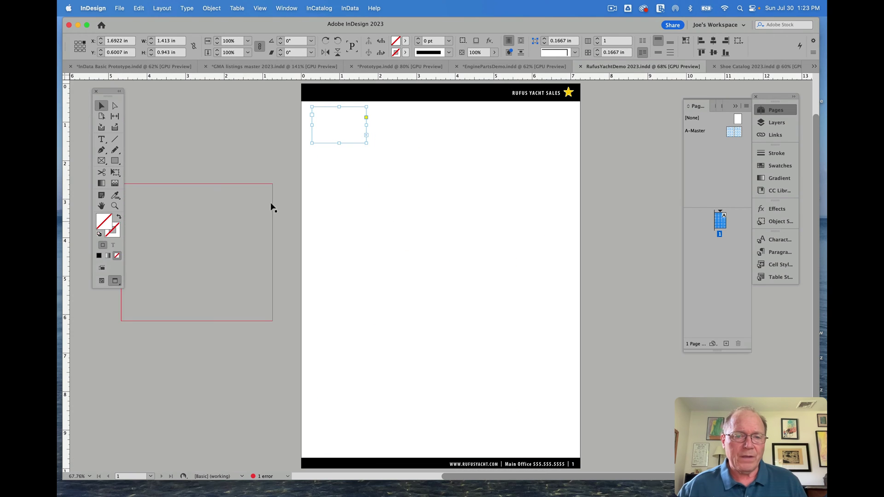
Import RufusYacht.txt into the first frame with InData to fill the yacht grid.
double_click(342, 119)
click(350, 9)
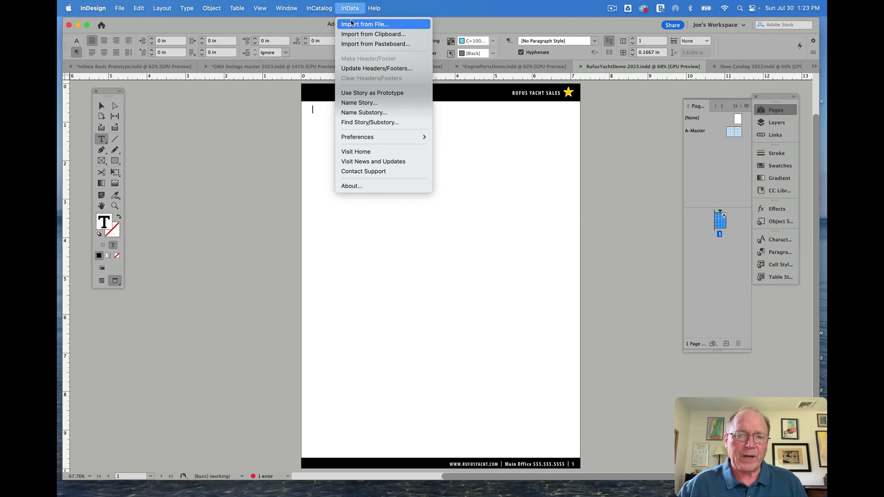
click(366, 24)
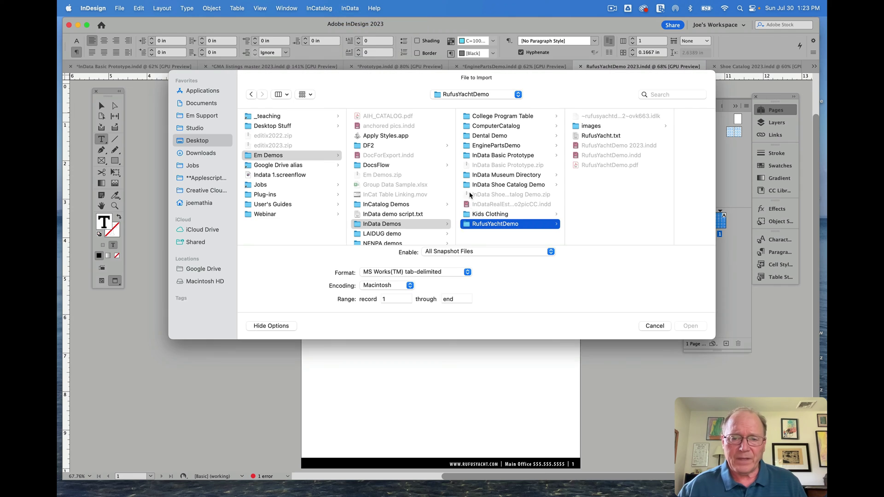
double_click(595, 136)
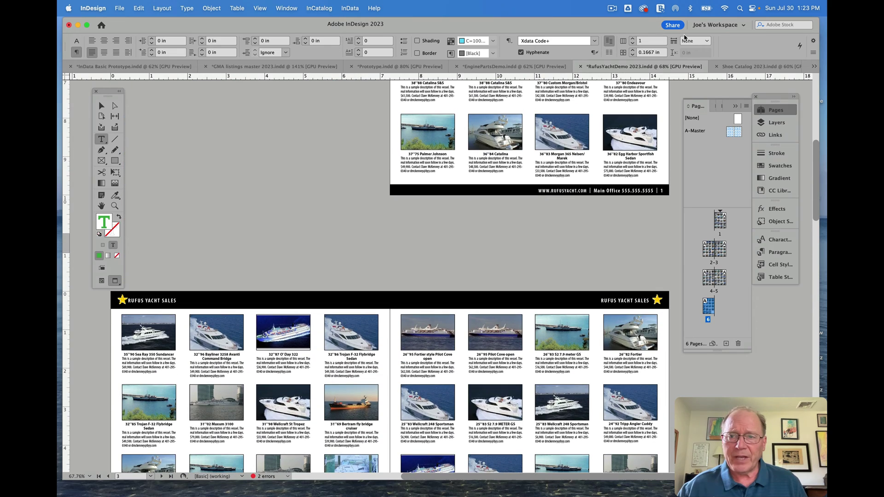
Fill the Shoe Catalog 2023 document by importing Shoe Catalog Data.txt with InData.
click(755, 66)
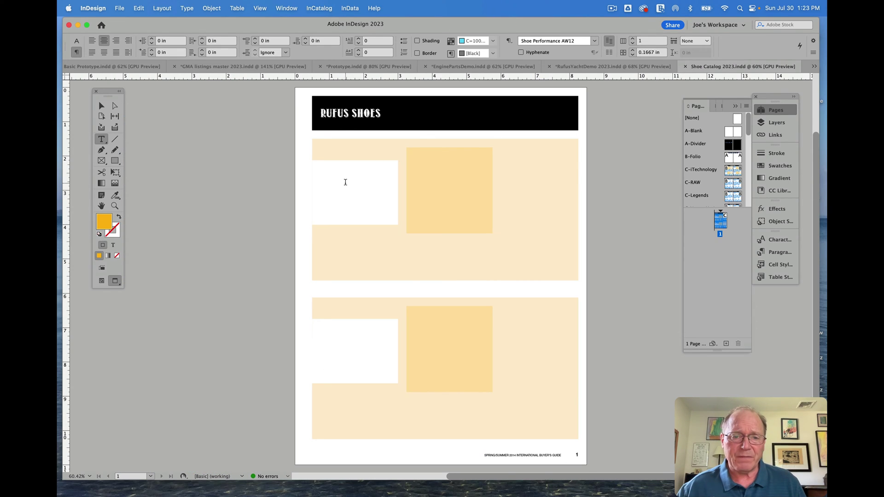
click(345, 183)
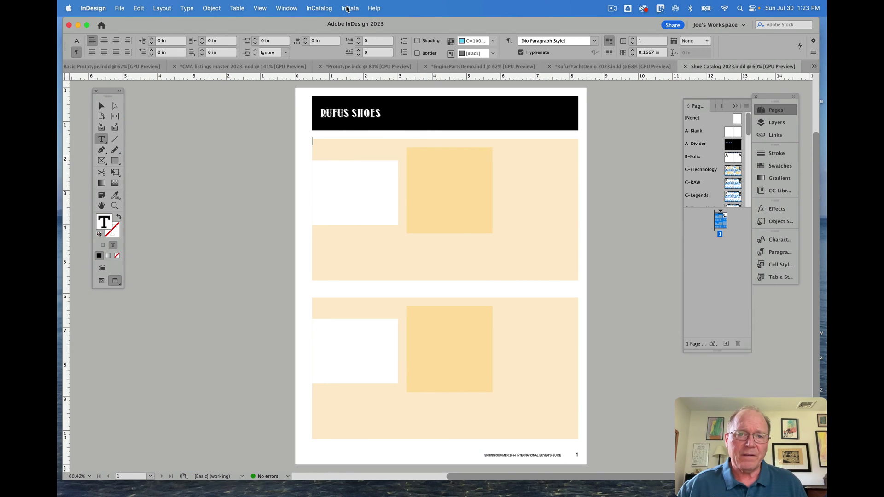
click(347, 8)
click(354, 24)
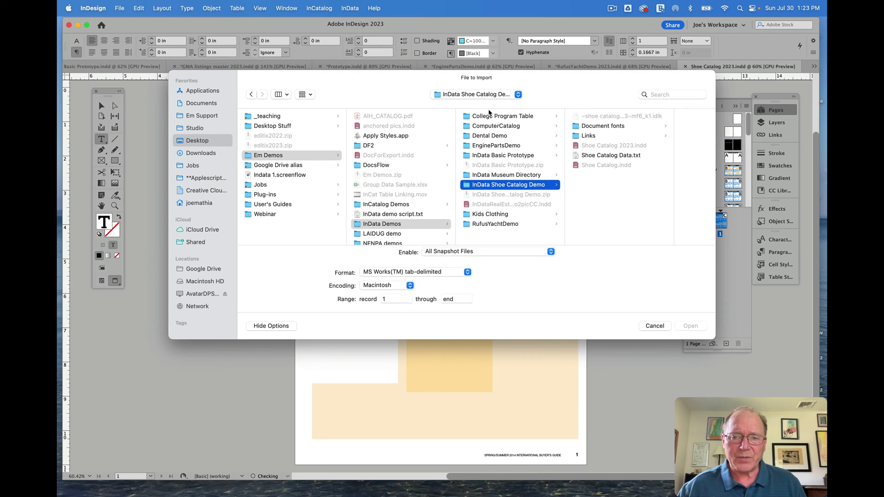
double_click(593, 156)
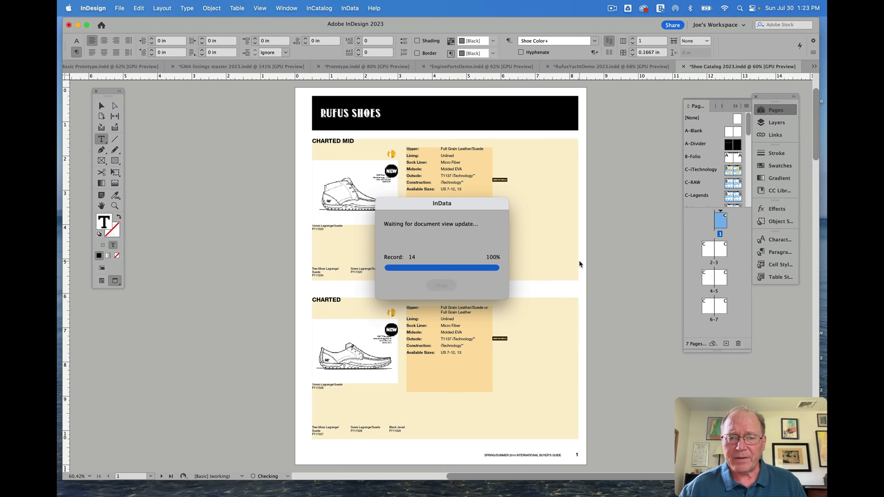
click(527, 267)
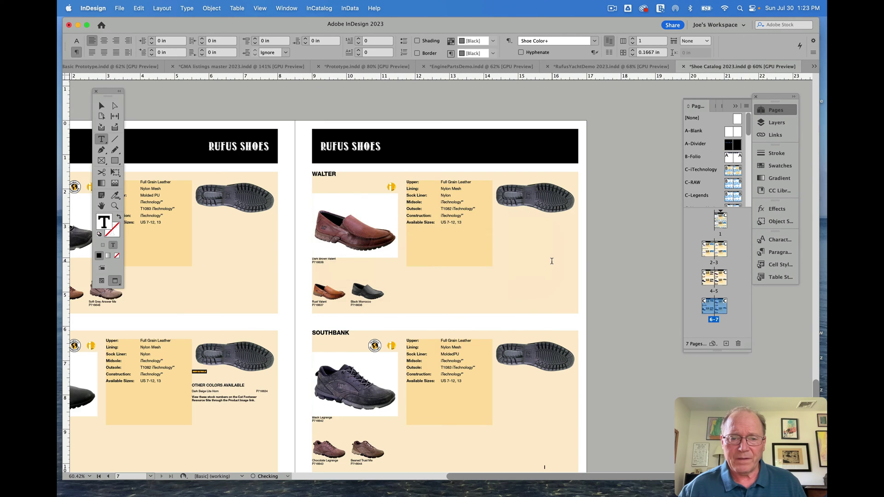
Review the generated shoe pages, then switch to the DentalDemoCC_jm document.
scroll(558, 266, down, 2)
scroll(558, 266, up, 15)
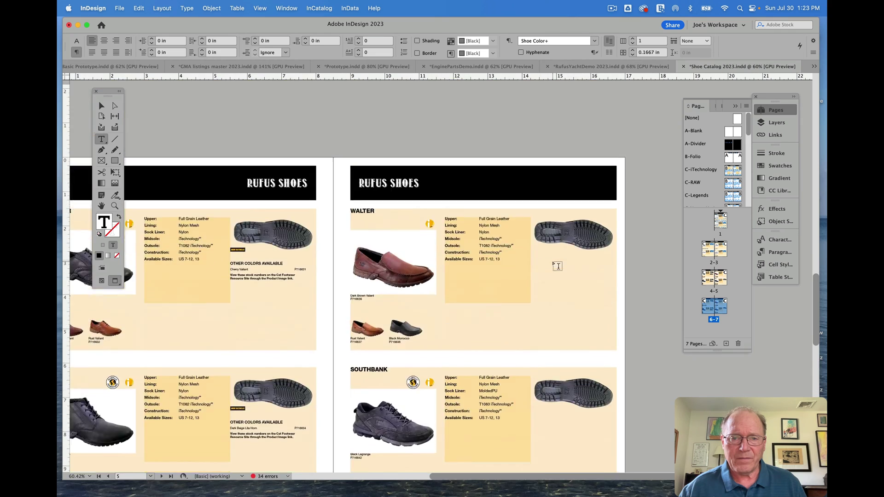
scroll(558, 255, up, 1)
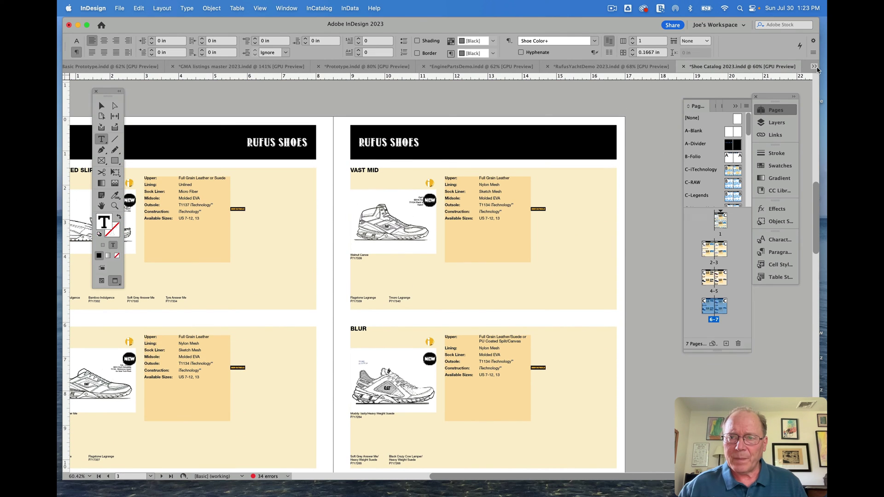
click(815, 68)
click(690, 129)
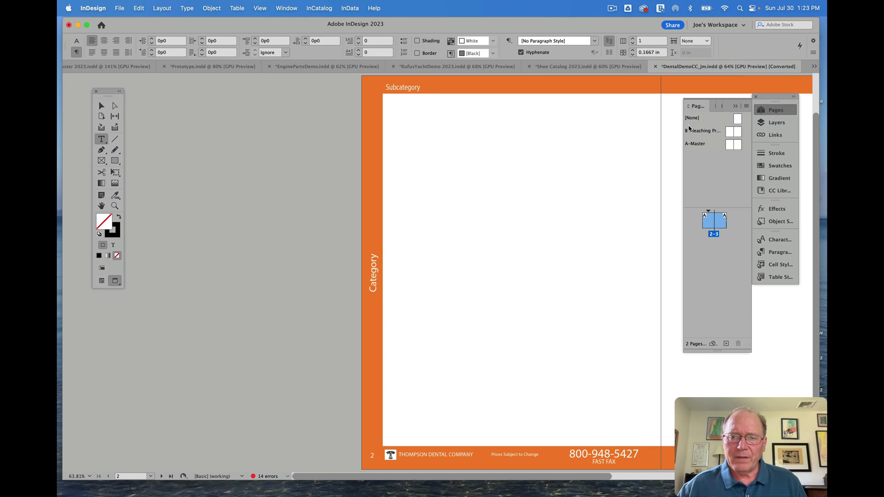
Switch to the Kid's Clothing document and view its page in Preview mode.
click(810, 68)
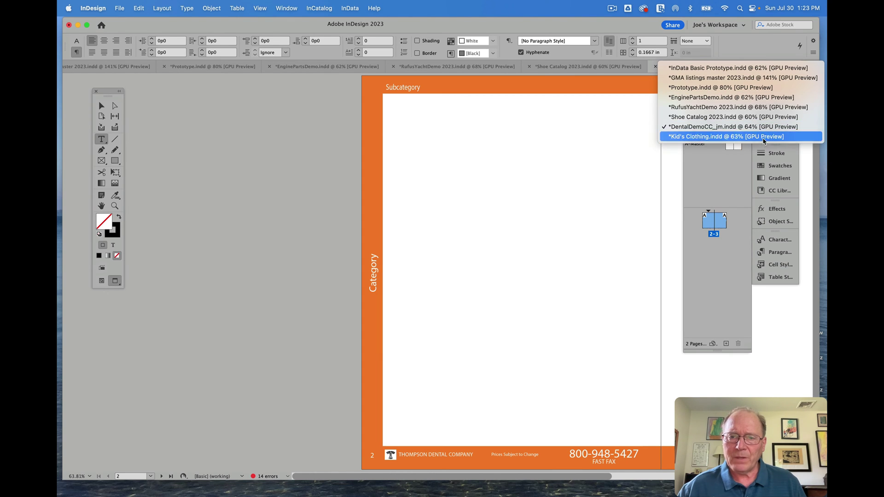
click(763, 136)
scroll(501, 192, right, 15)
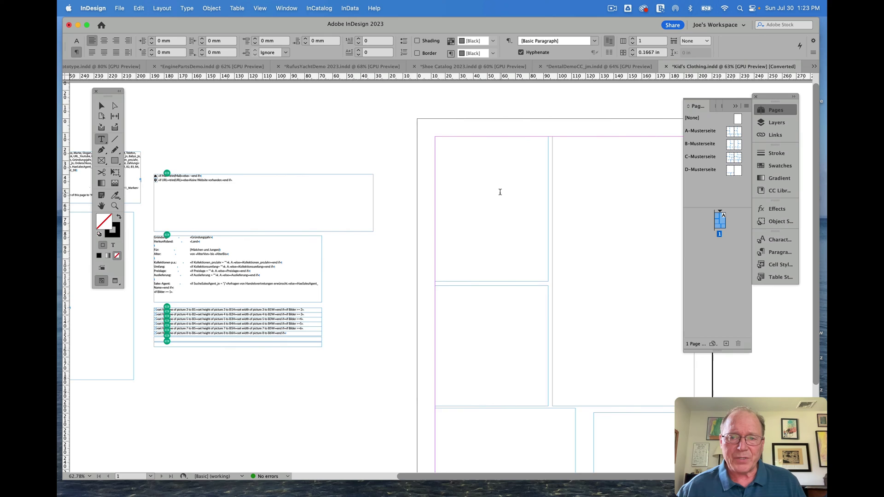
scroll(491, 189, right, 1)
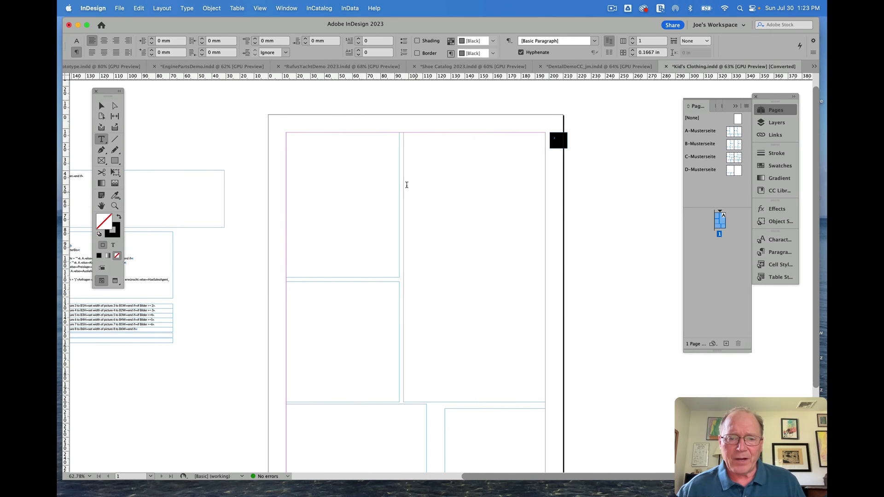
scroll(407, 233, down, 3)
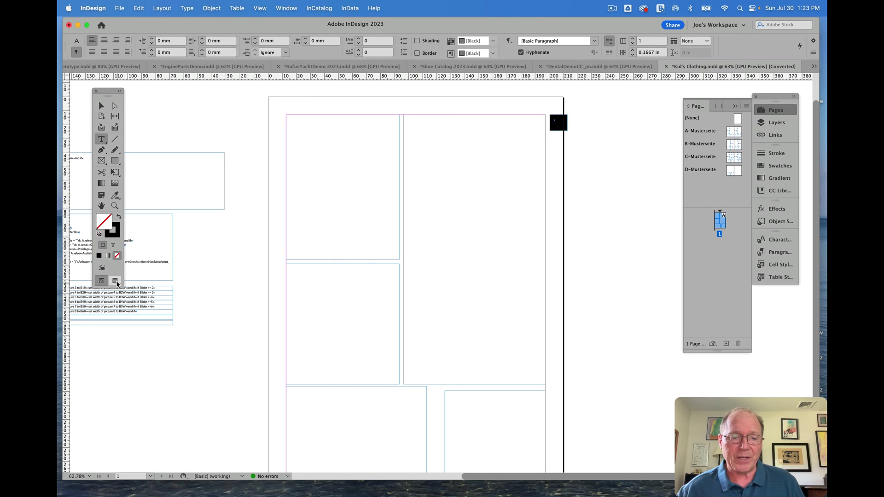
click(115, 281)
Import kid's clothing.txt with InData to generate the six brand pages.
click(322, 169)
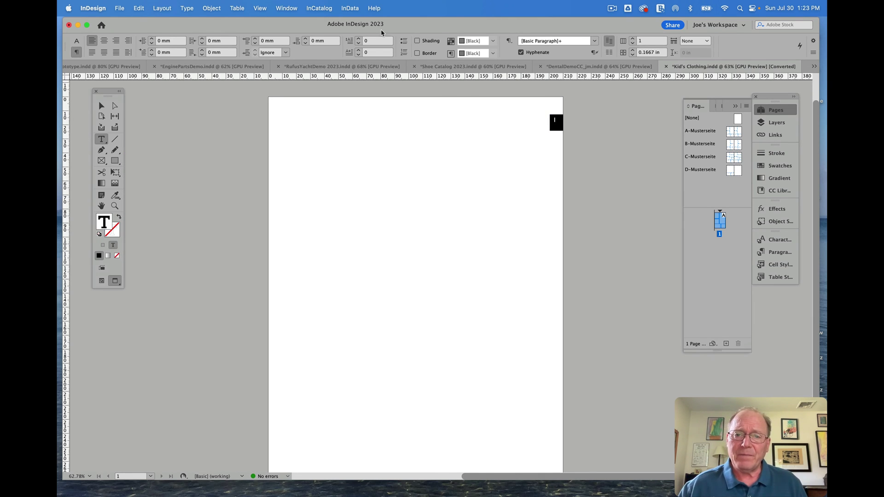
click(348, 8)
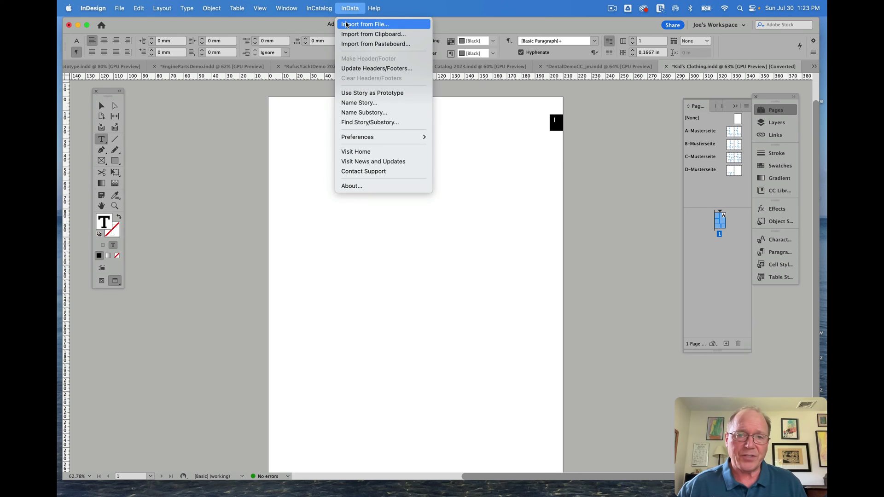
click(359, 24)
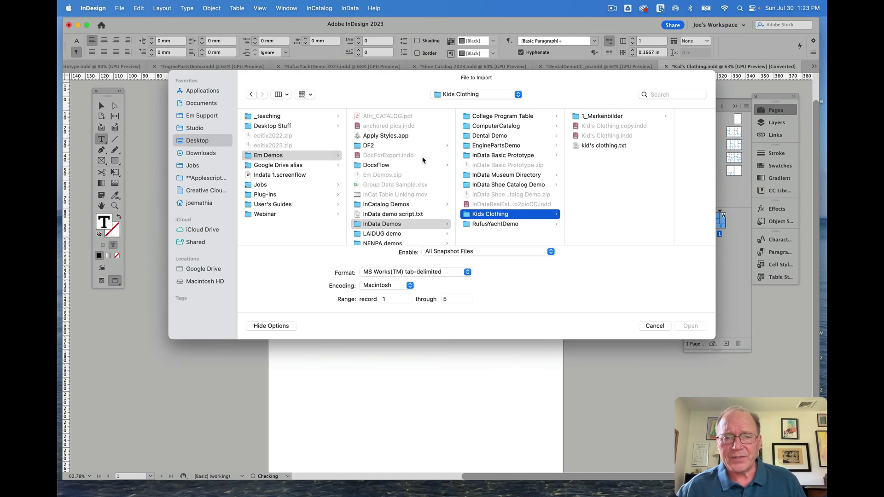
double_click(598, 146)
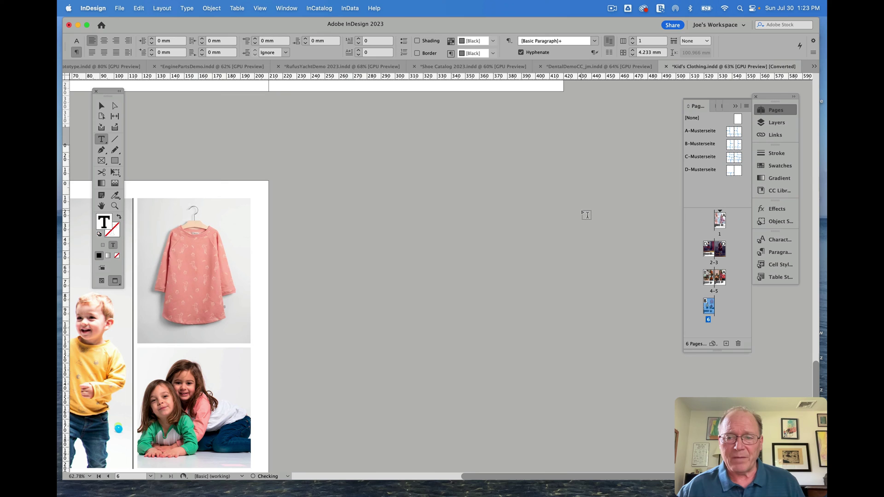
scroll(581, 210, up, 15)
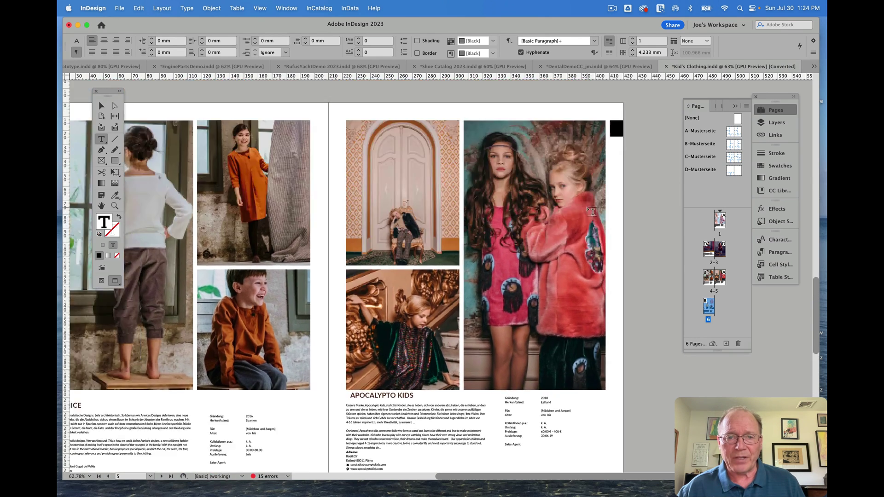
scroll(592, 211, up, 10)
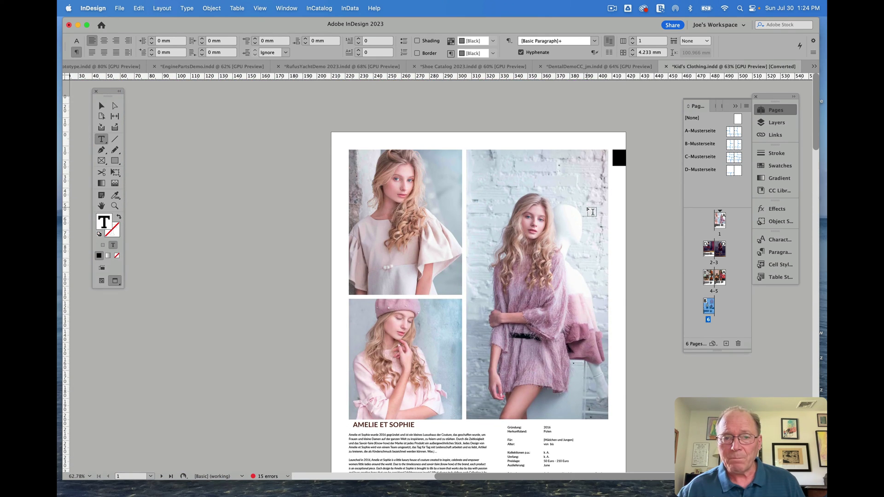
click(815, 68)
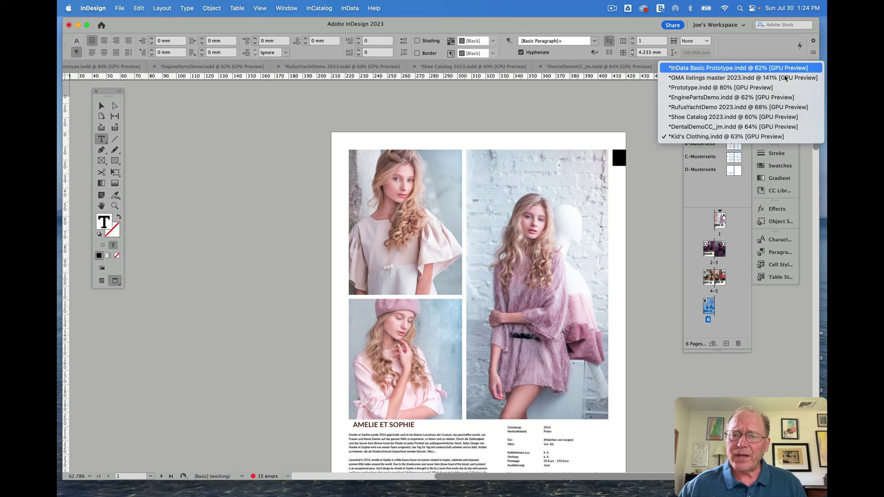
Back in DentalDemoCC_jm, import DentalDemoData.txt into the text frame to build the product pages.
click(710, 127)
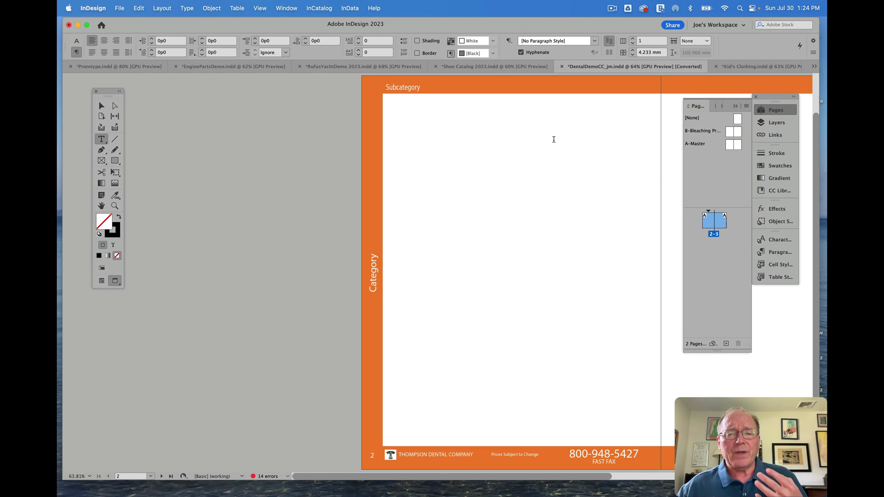
scroll(554, 140, right, 10)
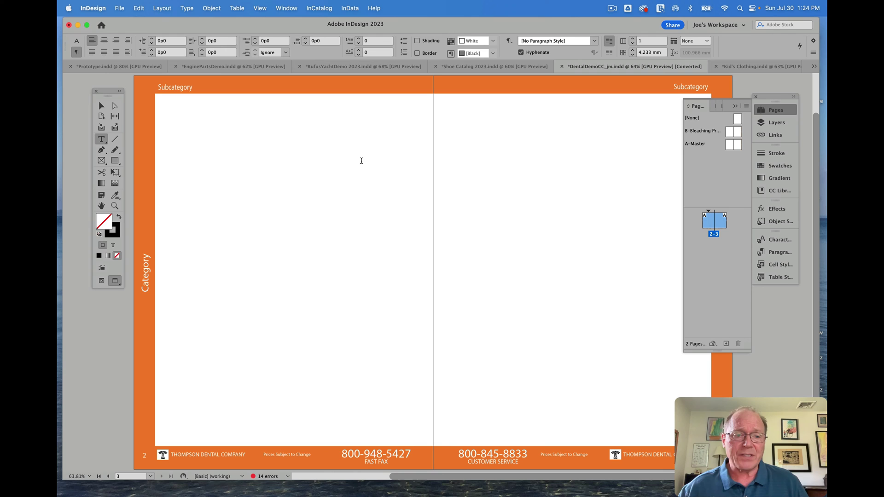
click(205, 145)
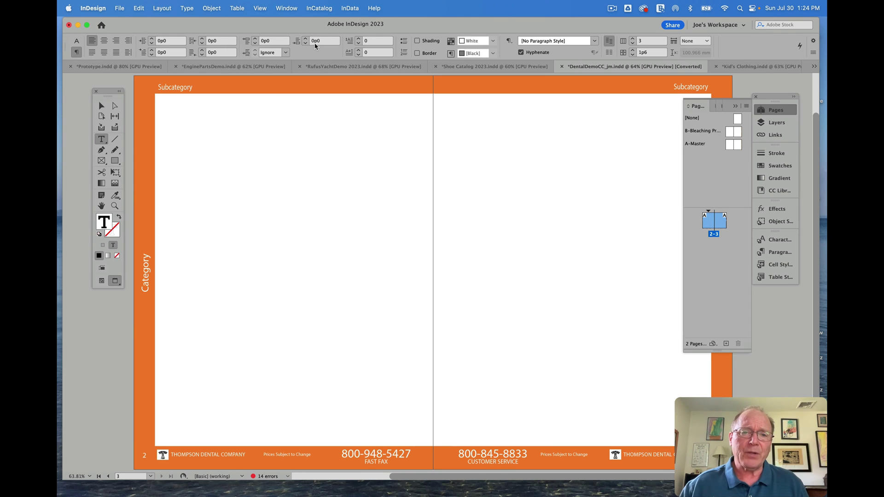
click(351, 8)
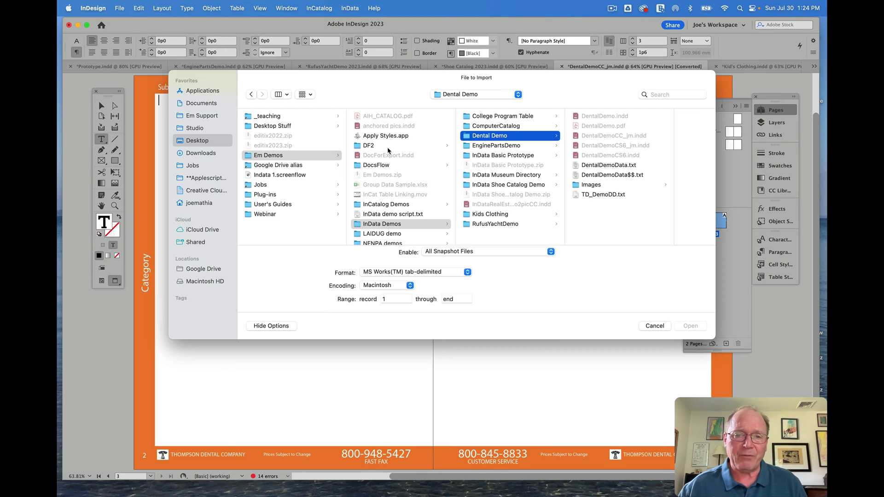
double_click(599, 165)
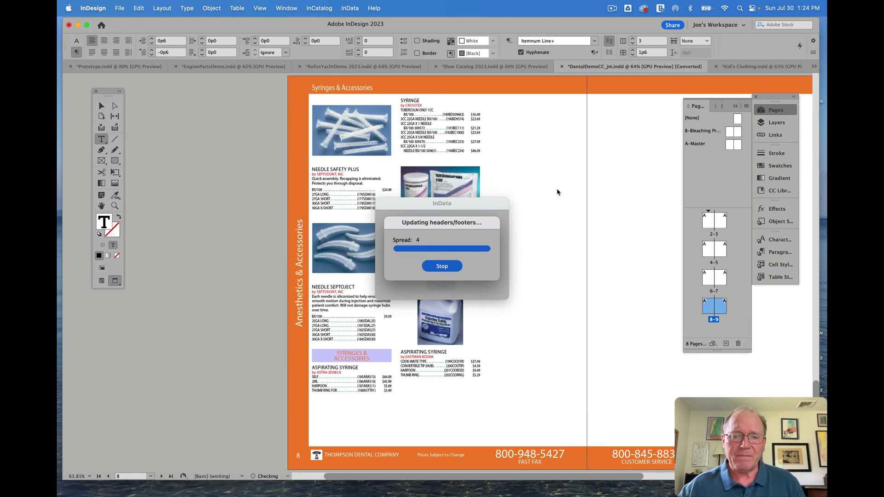
Zoom in on the Gingicaine Gel price list.
scroll(544, 187, up, 10)
scroll(544, 187, up, 10)
scroll(544, 187, right, 5)
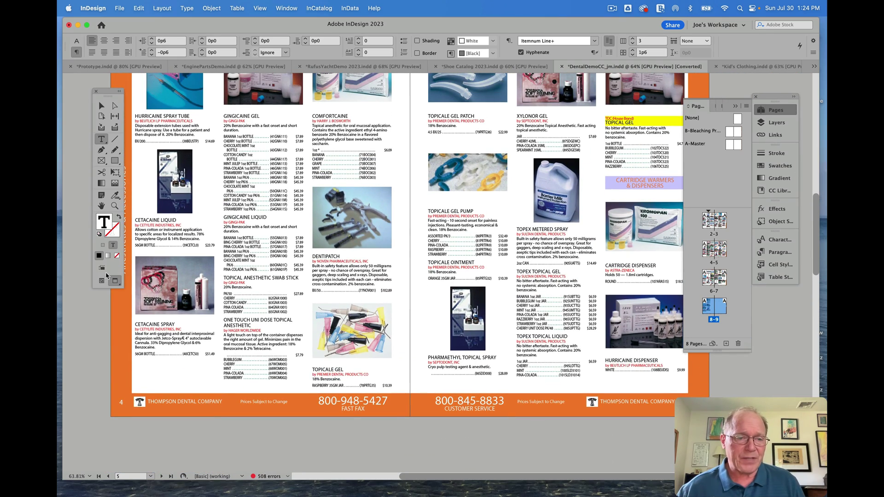
click(115, 206)
drag(244, 124, 329, 232)
Run InCatalog Update Document with the DentalDemoData$$.txt snapshot so listings show $9.99.
click(320, 9)
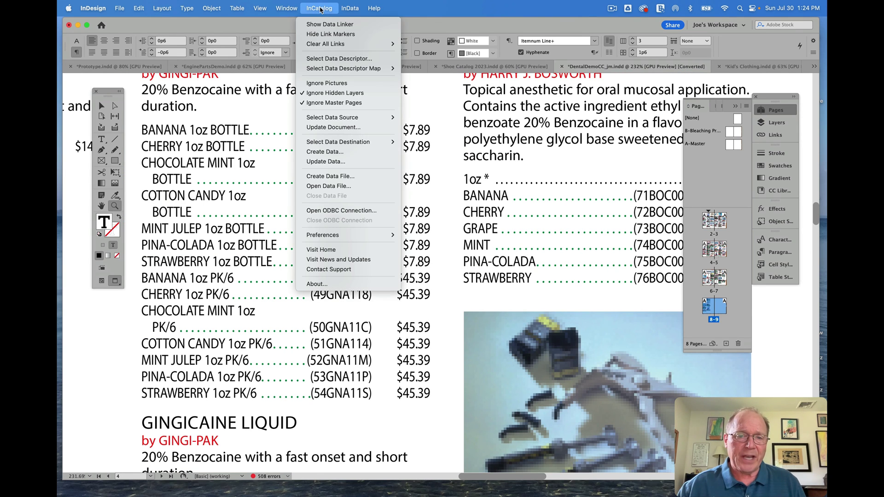
click(330, 128)
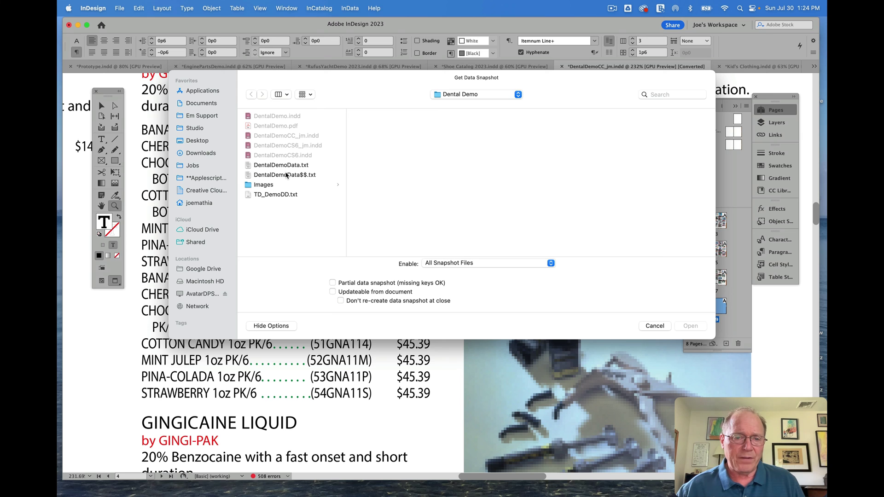
click(286, 176)
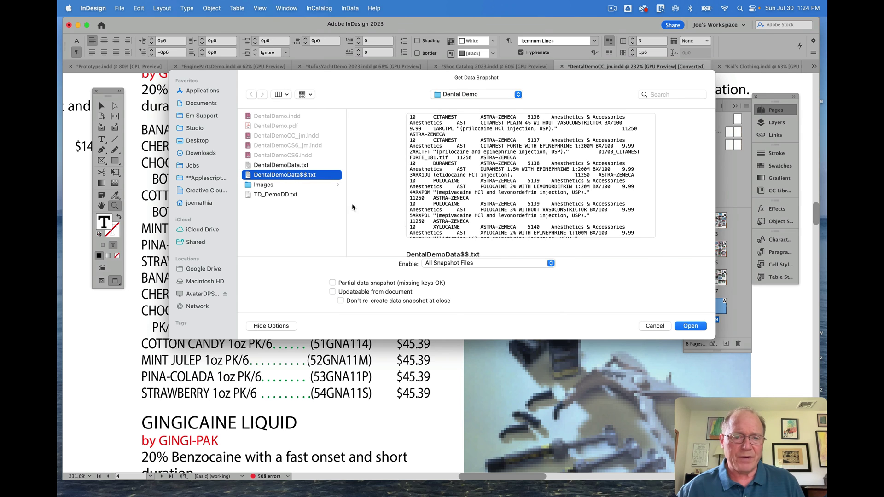
click(691, 327)
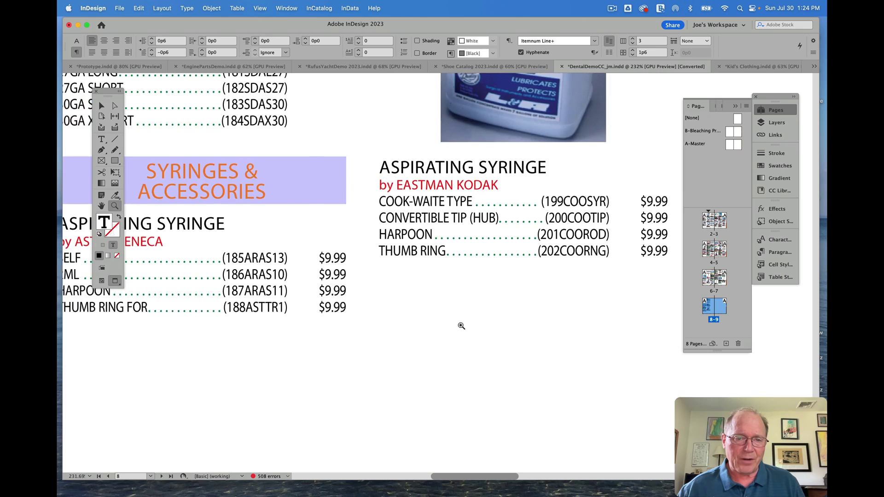
scroll(461, 325, up, 6)
scroll(461, 326, right, 4)
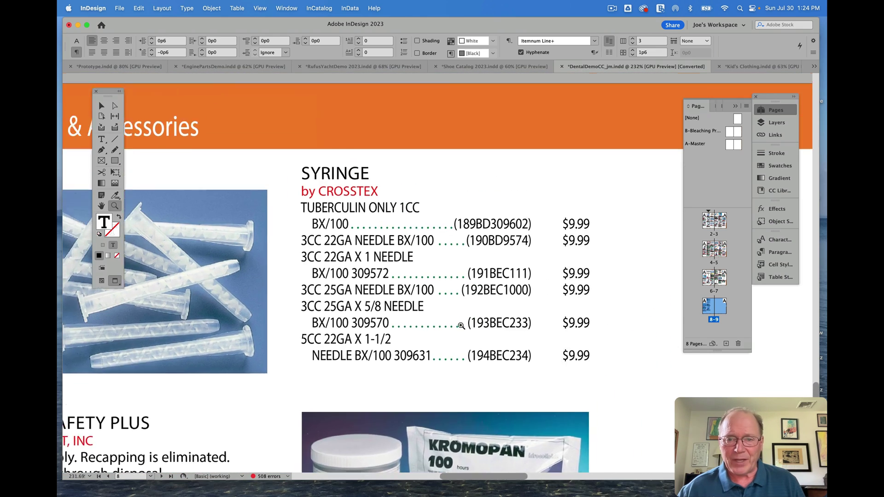
scroll(461, 325, down, 2)
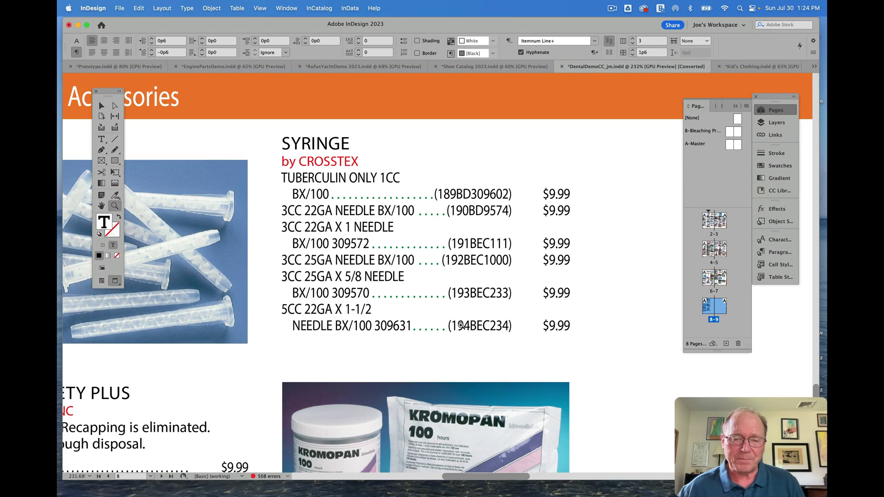